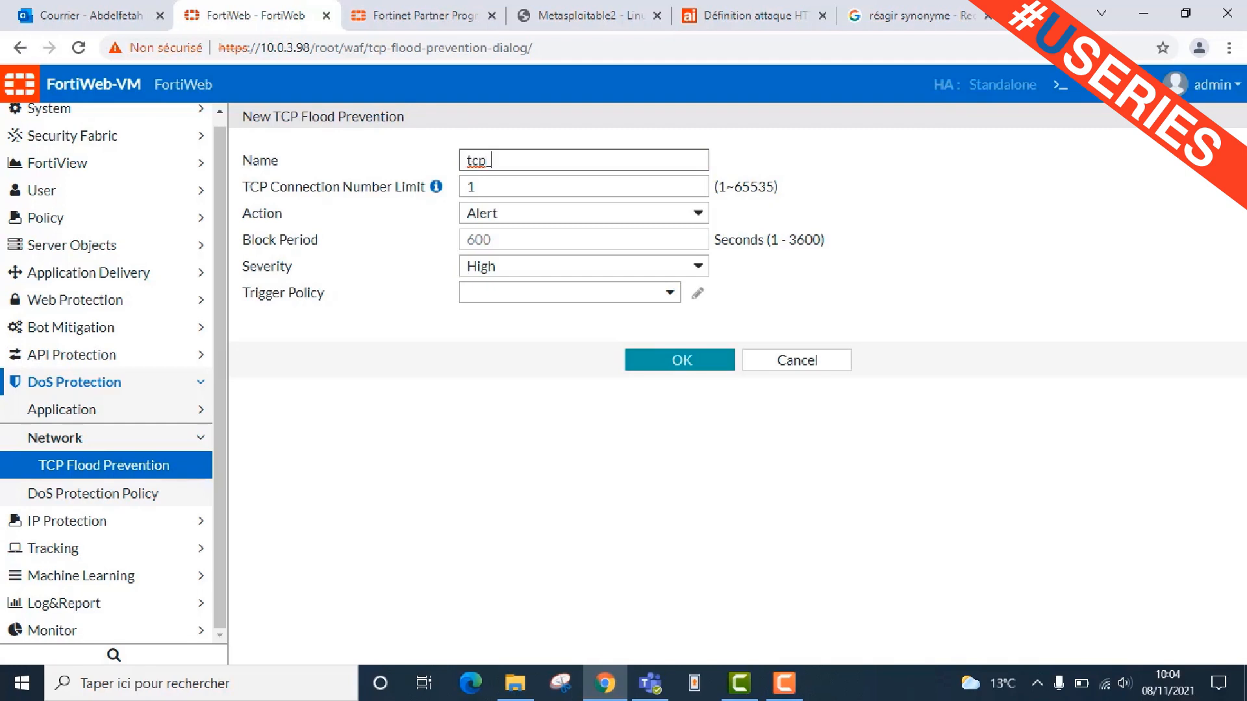
Name the new TCP flood prevention rule tcp_flood_prevention, set its action to Block Period, and save it
type("od_prevention")
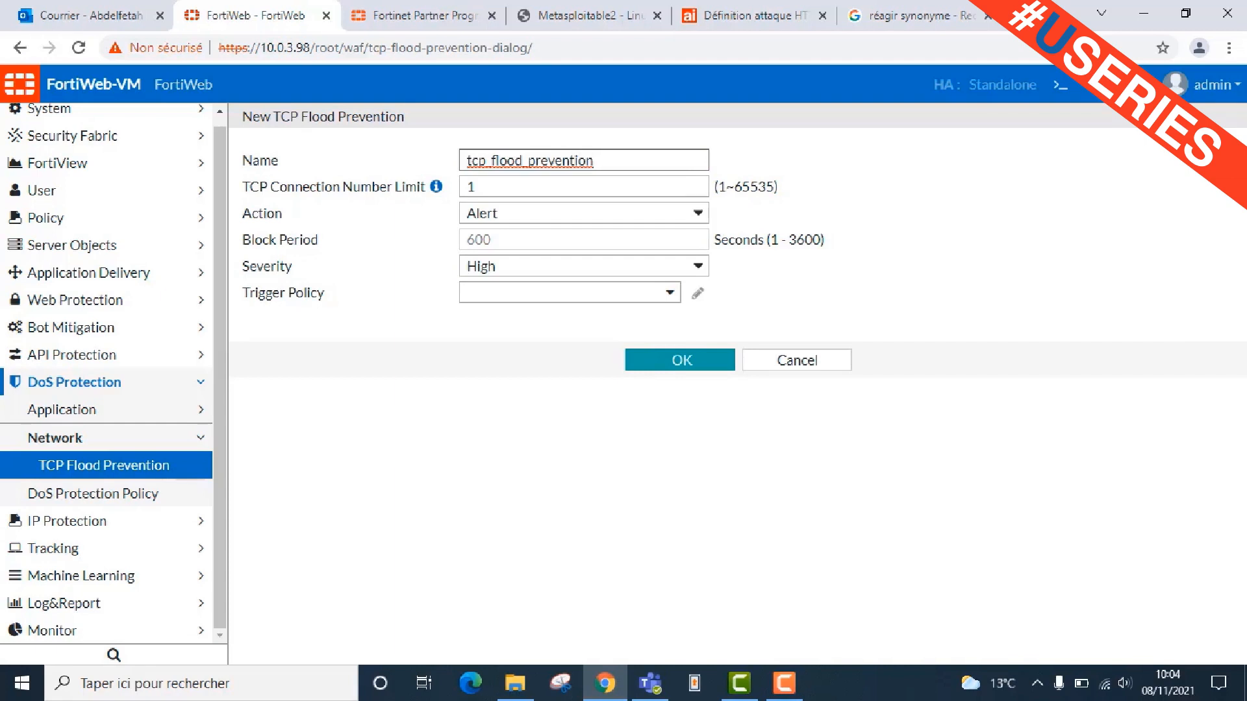
left_click(584, 213)
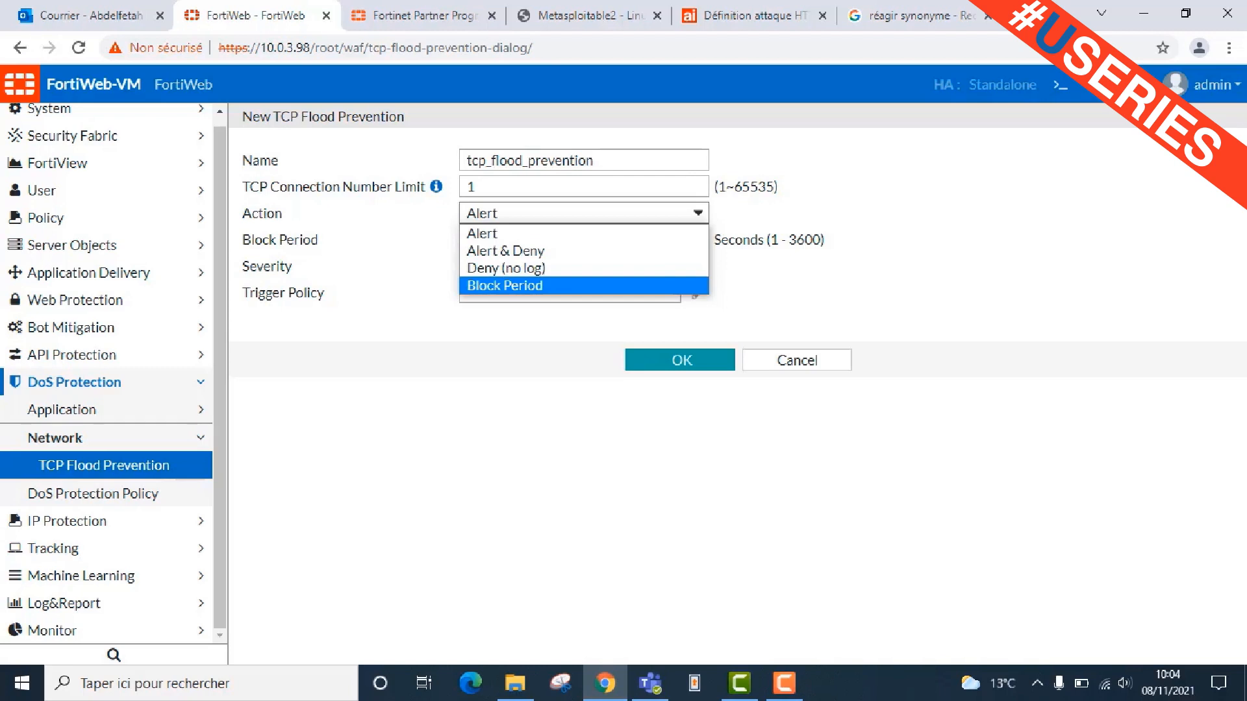
key("Return")
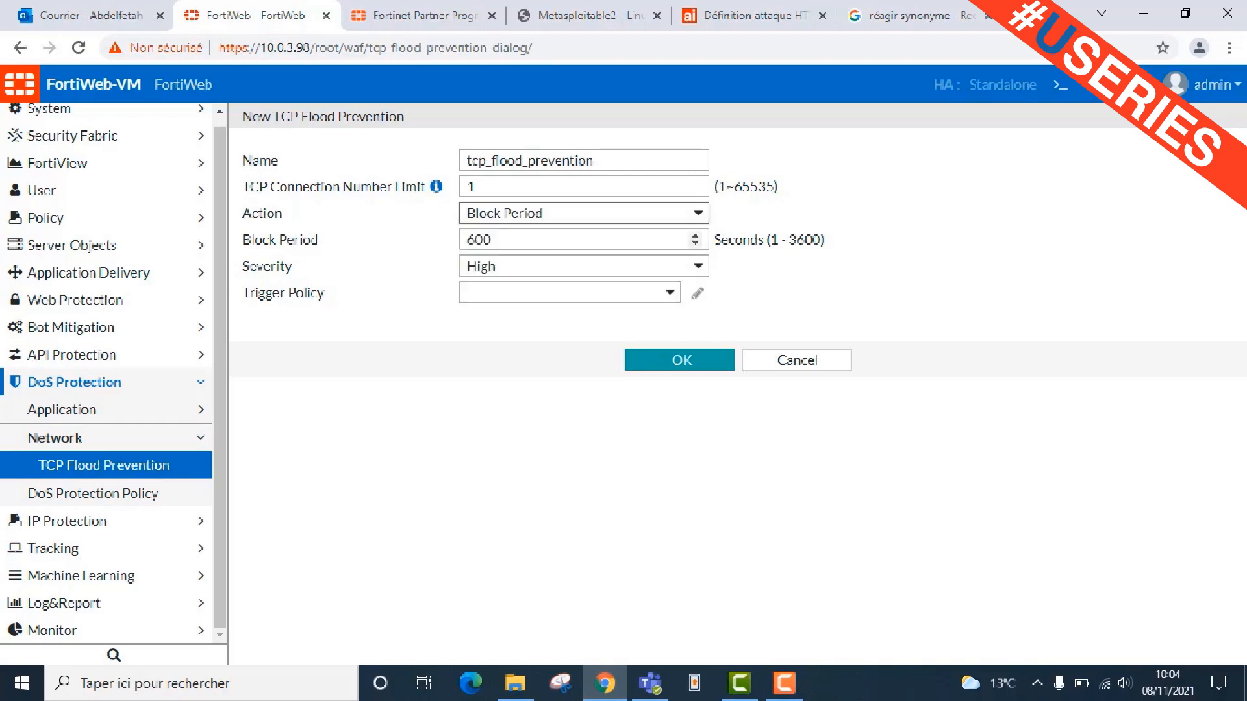
key("Tab")
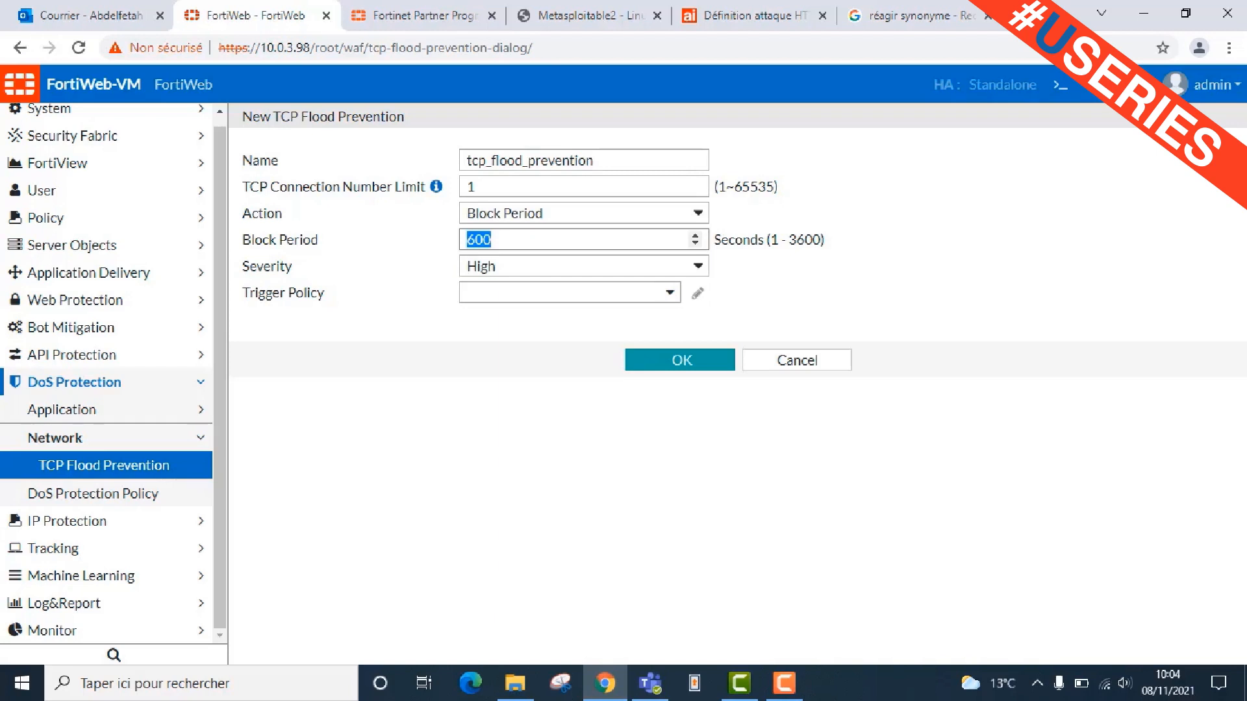
left_click(680, 360)
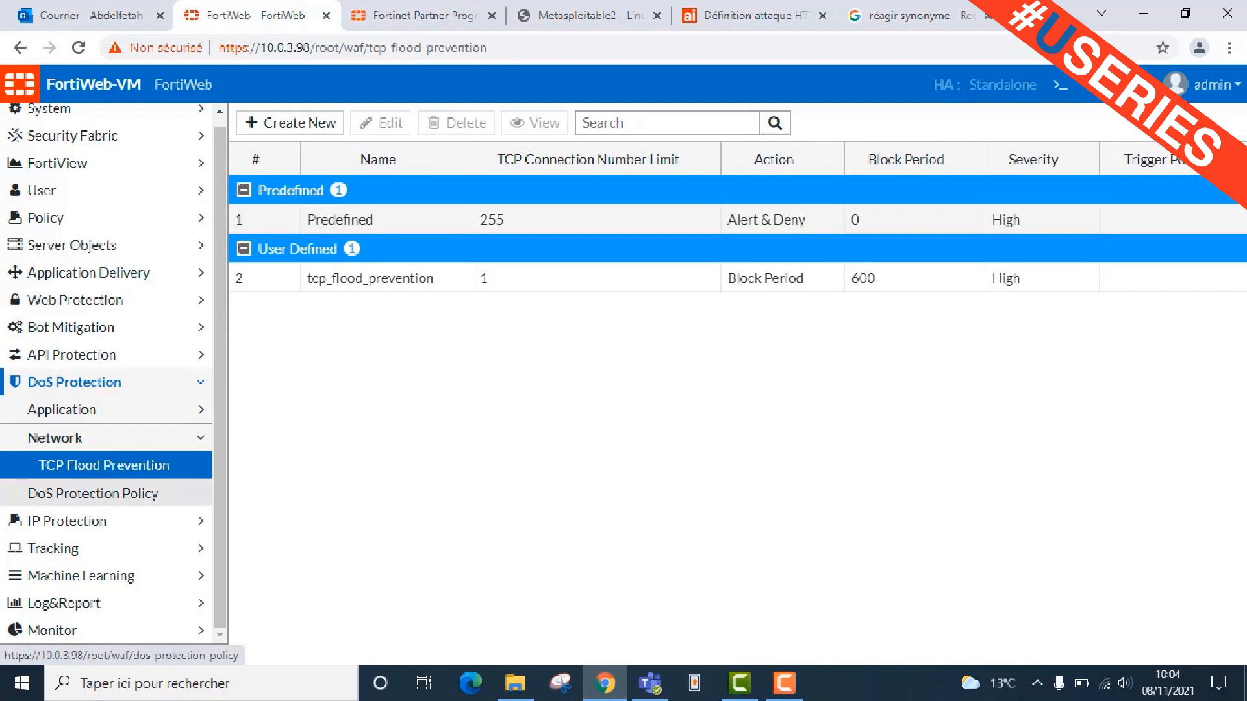
Create a DoS protection policy named ddos_protection_policy with HTTP Session Based Prevention and HTTP DoS Prevention enabled
left_click(93, 493)
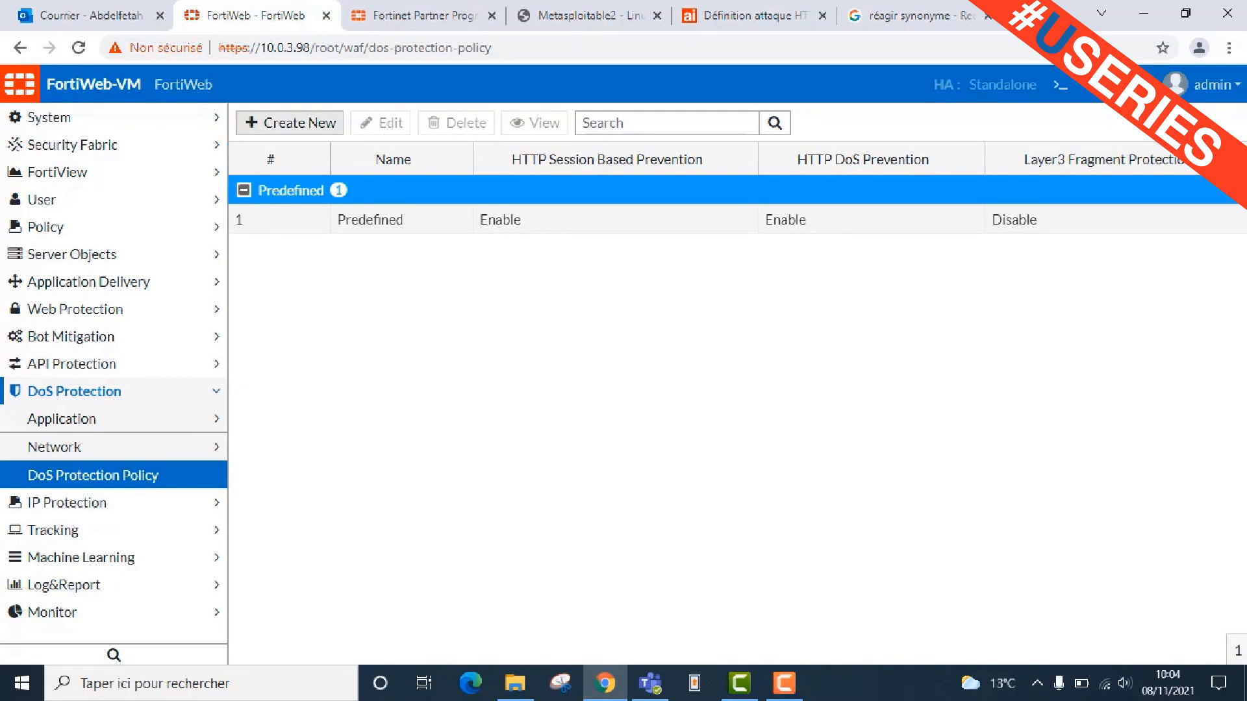
left_click(290, 123)
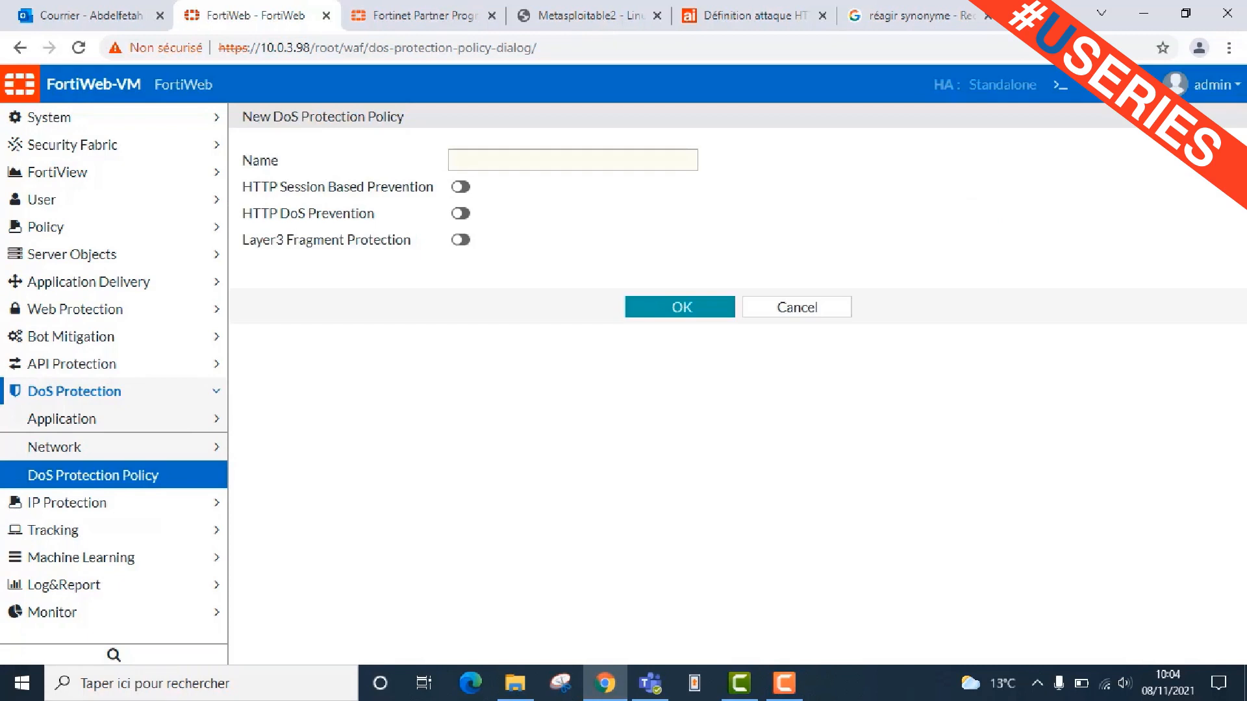
left_click(500, 160)
type("ddos_p")
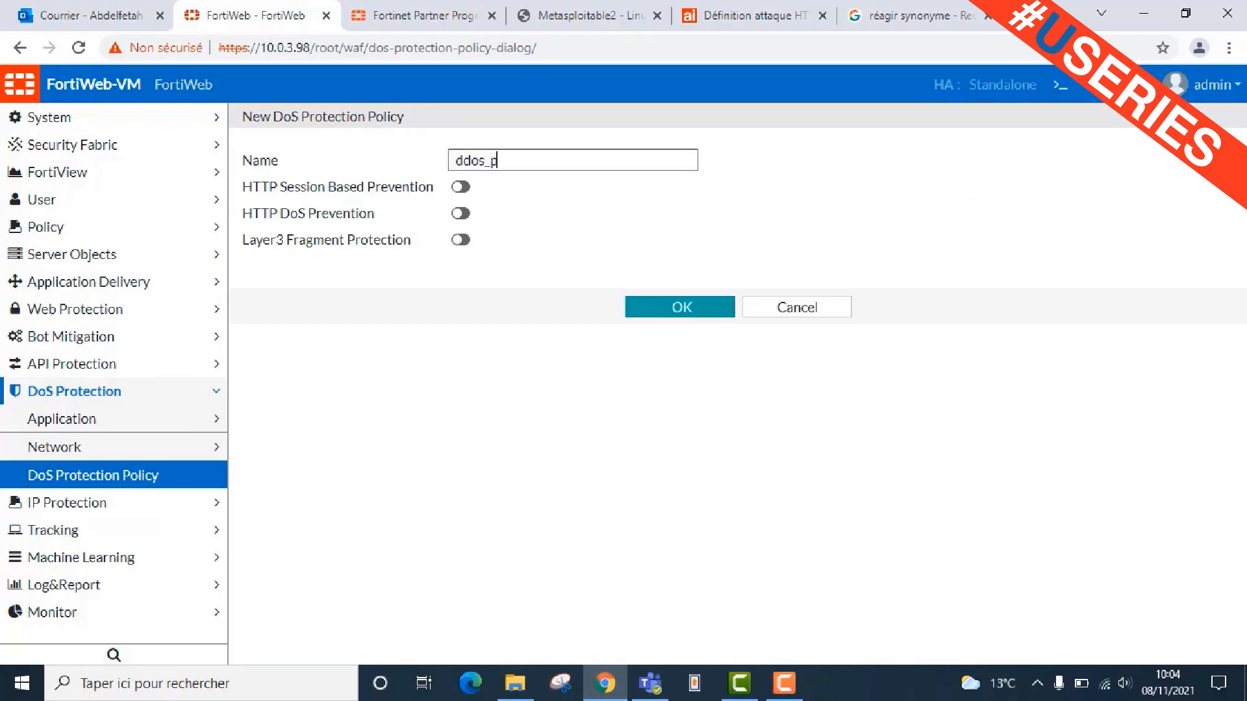
type("rotection_policy")
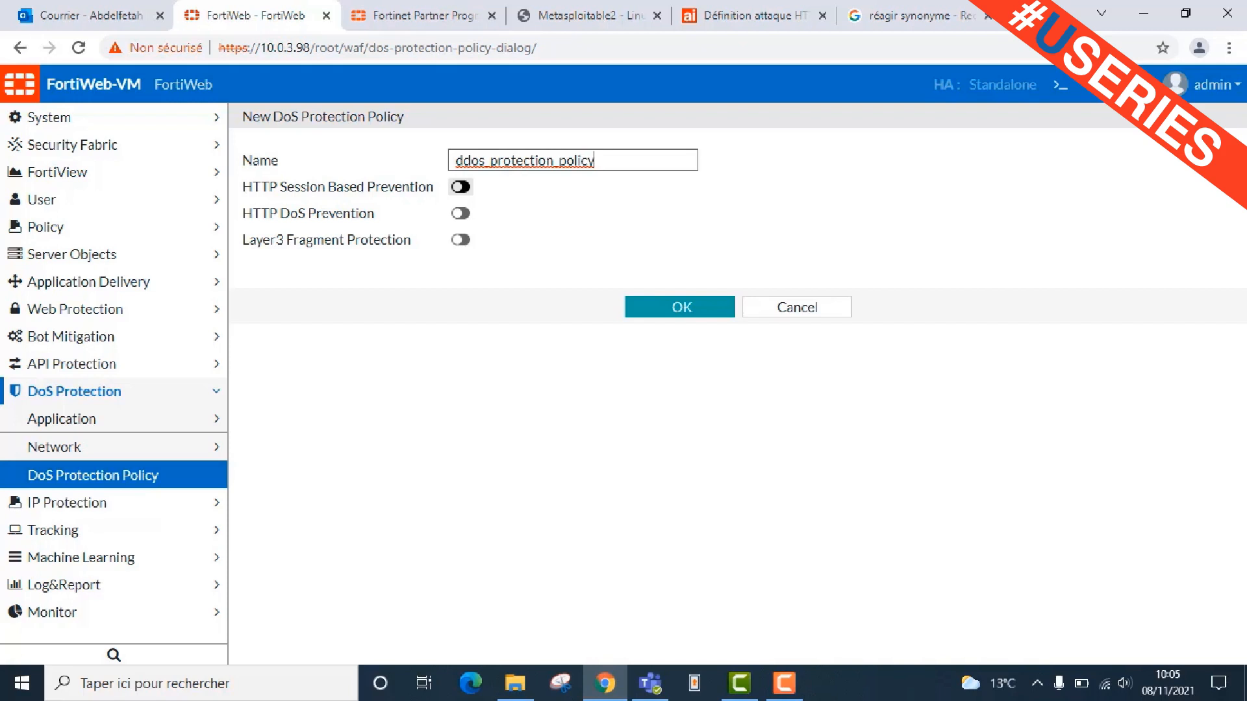
left_click(461, 187)
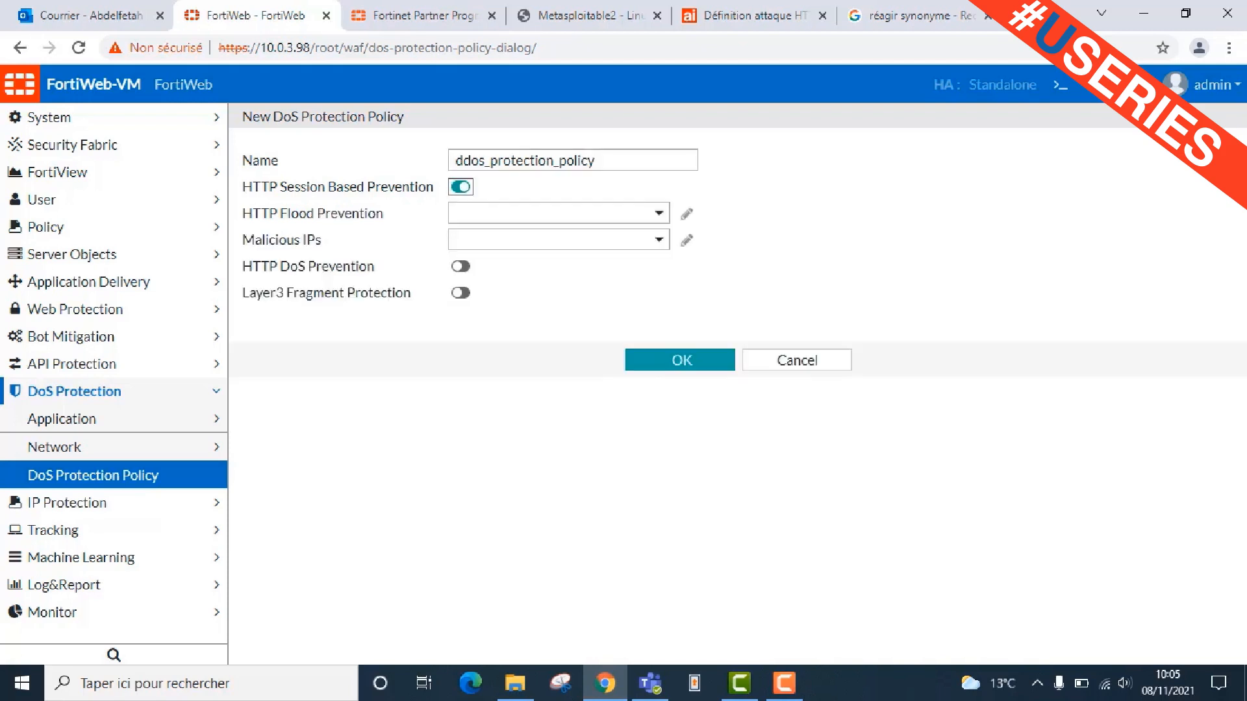
left_click(460, 267)
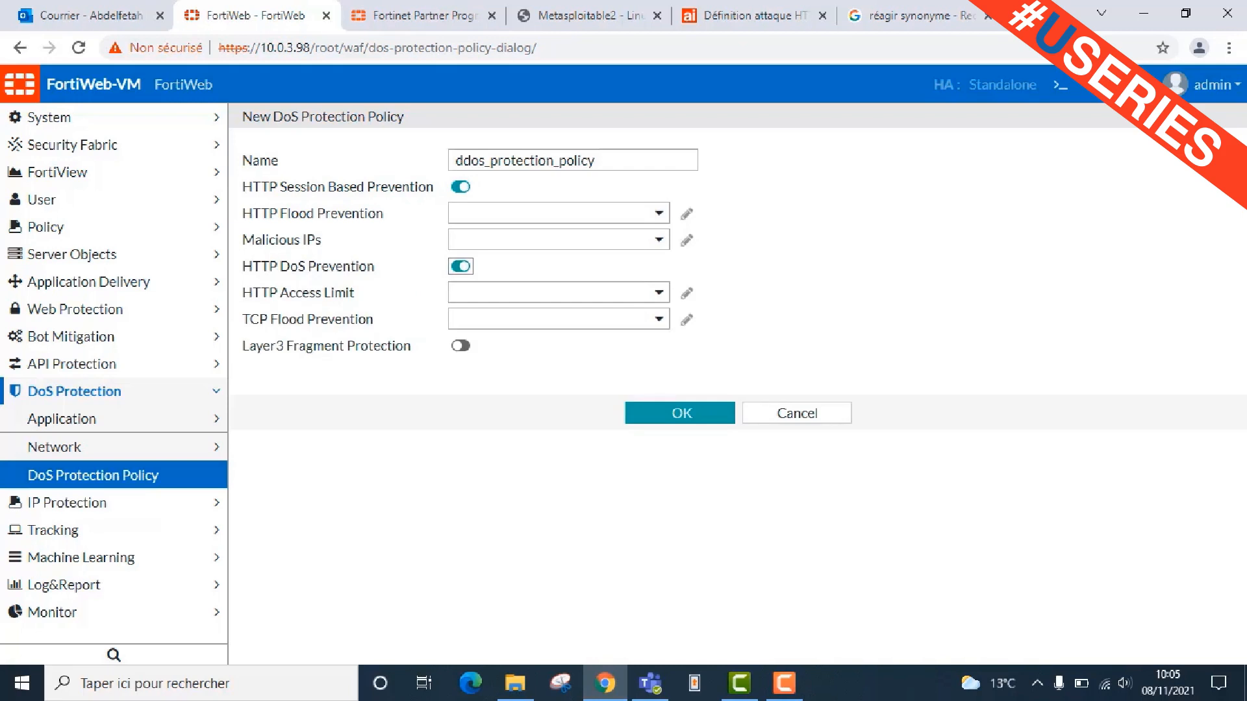
Assign http_flood_prevention, the http_limite access limit and tcp_flood_prevention to the DoS protection policy and save it
left_click(649, 213)
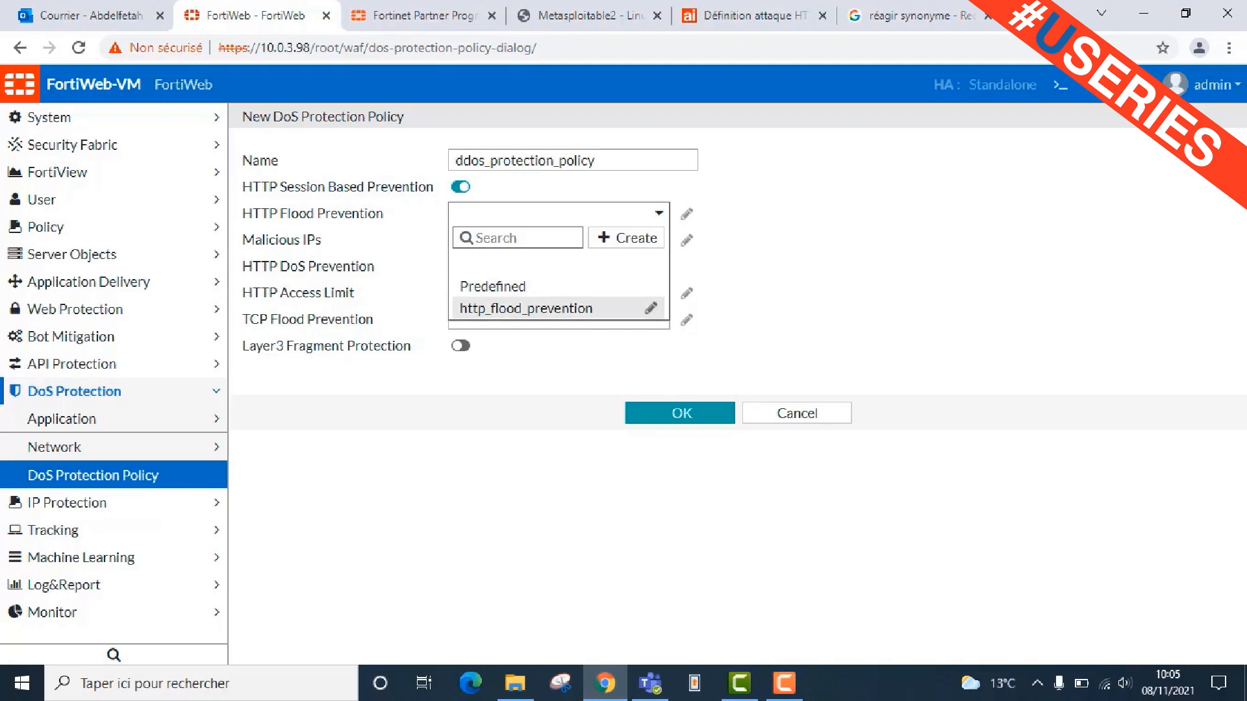
left_click(526, 309)
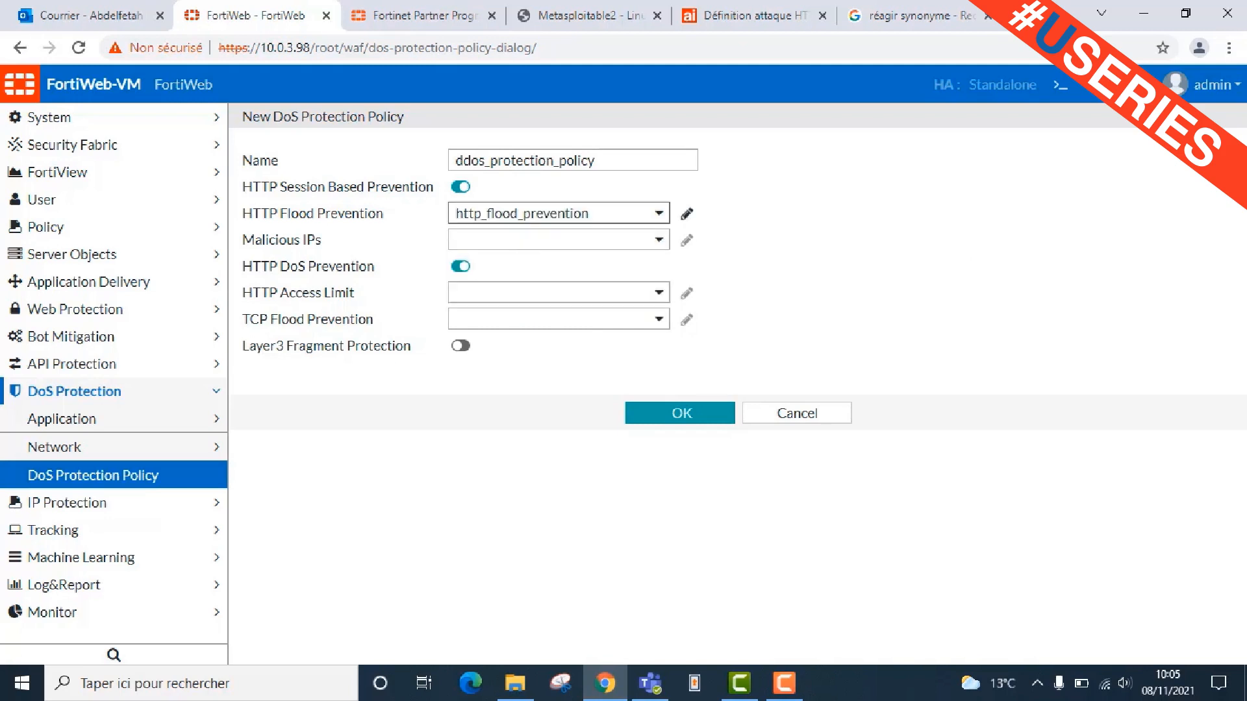
left_click(649, 293)
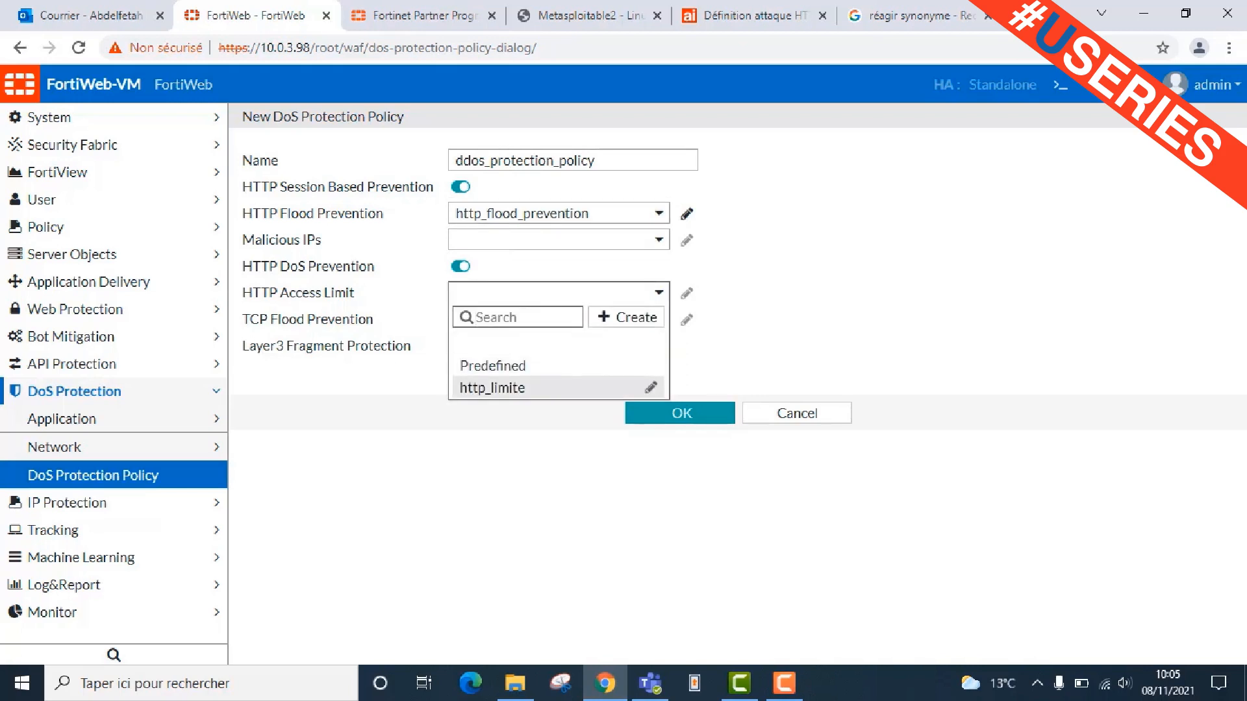
left_click(494, 387)
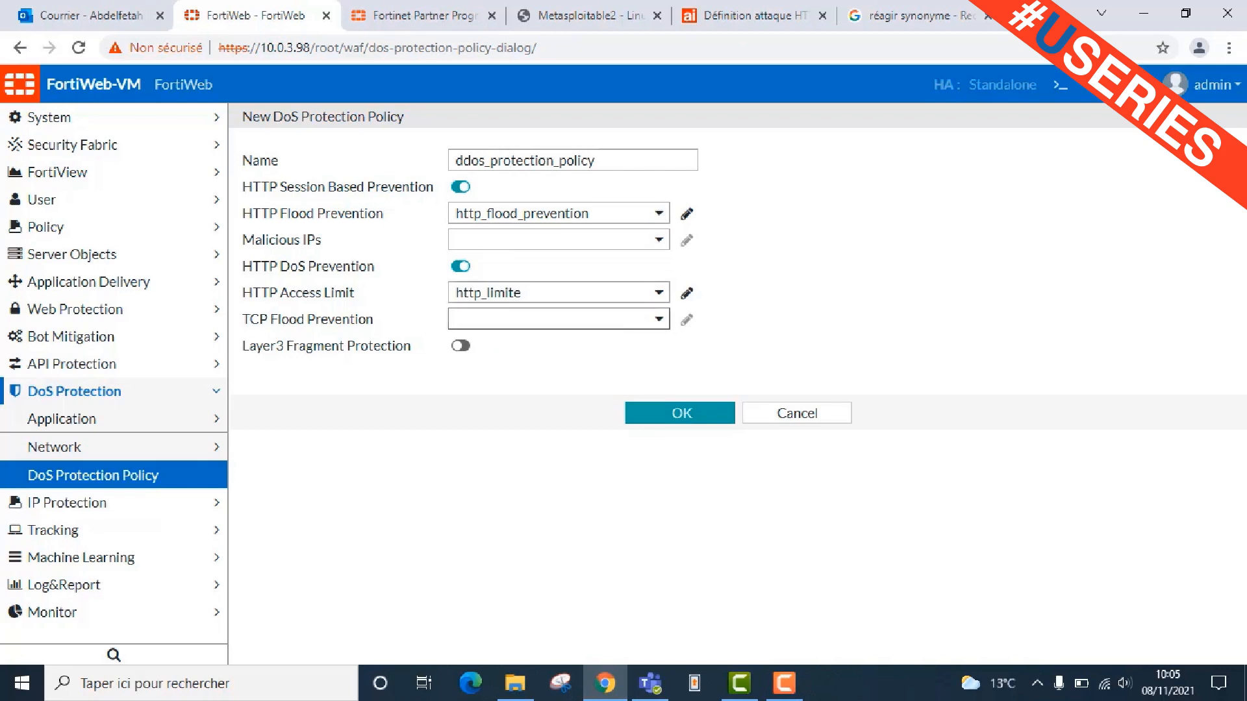
left_click(649, 319)
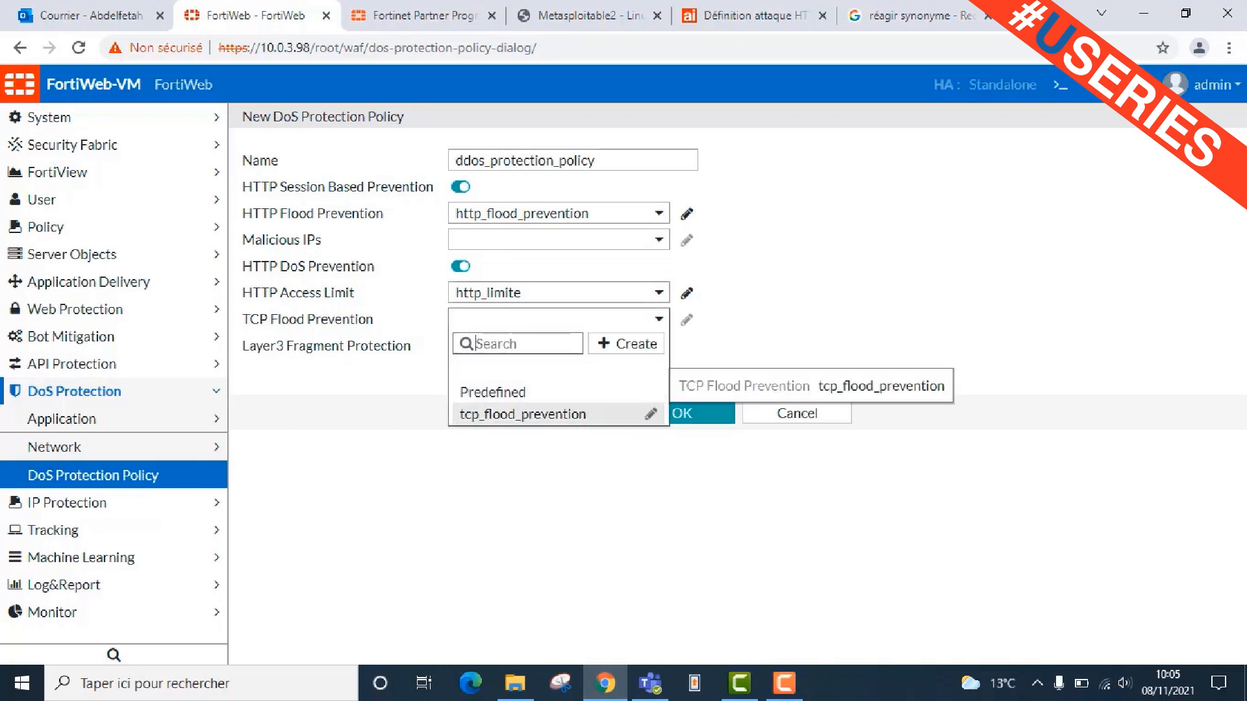
left_click(523, 414)
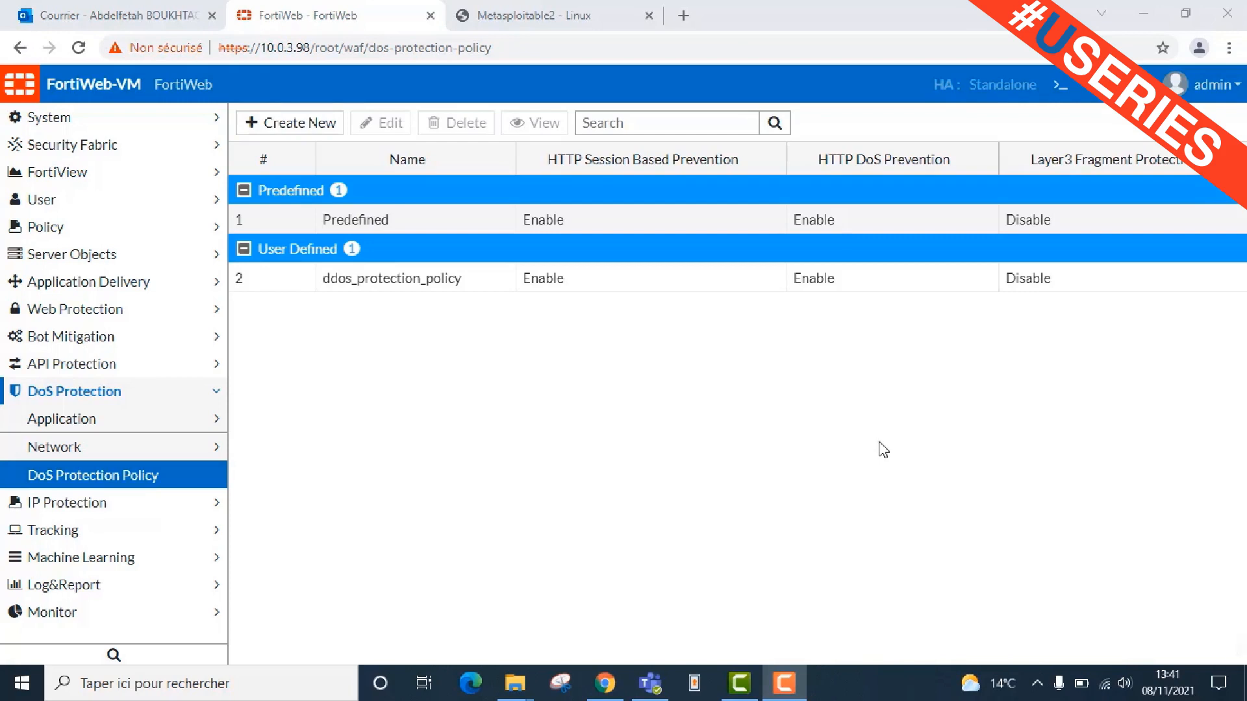
left_click(153, 313)
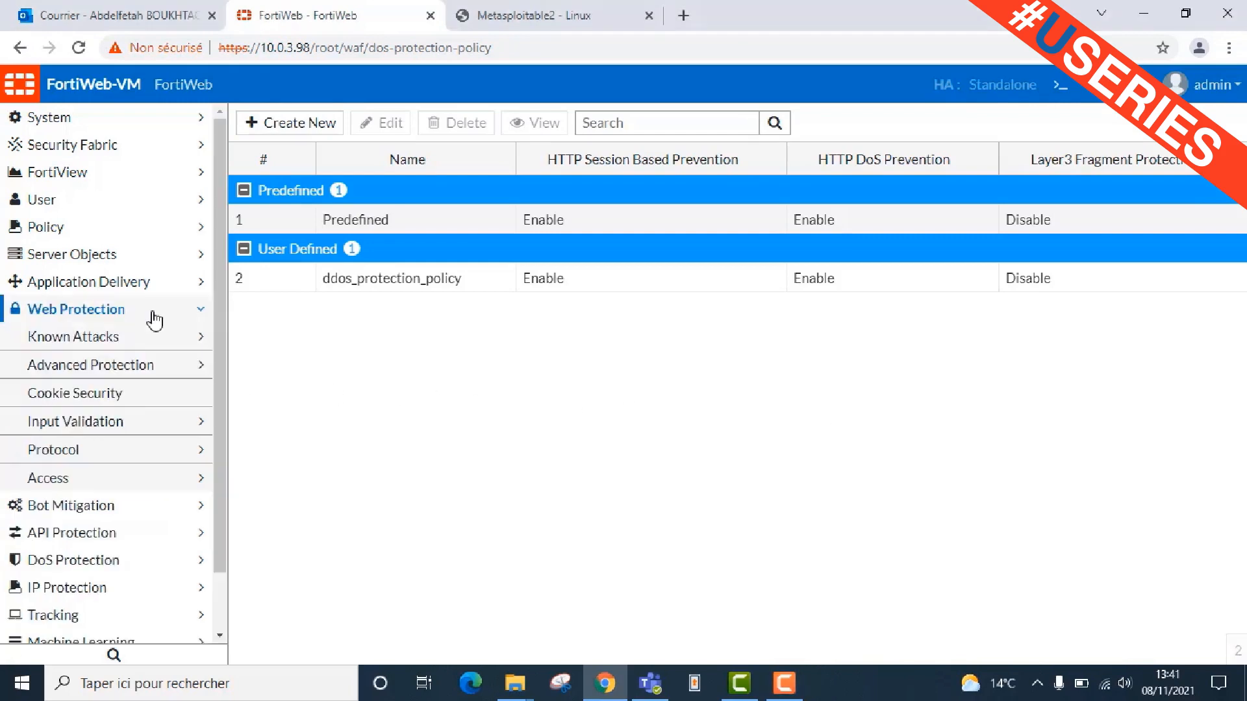
left_click(153, 313)
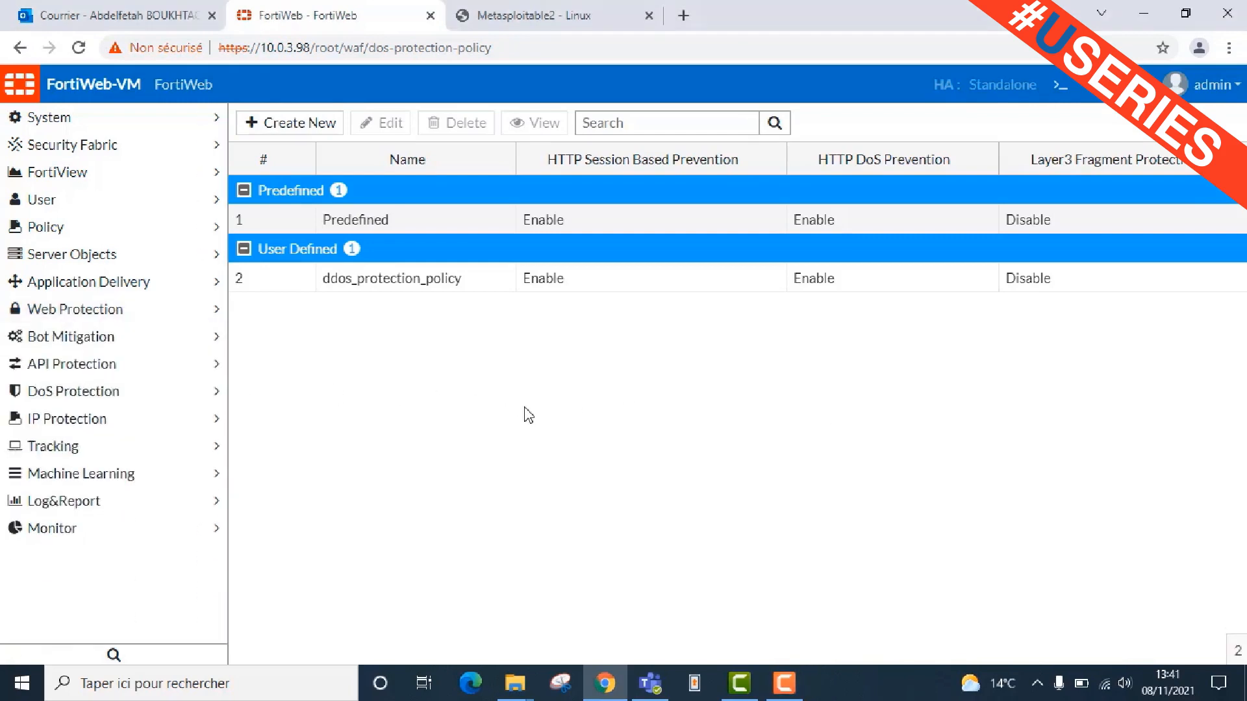
Start a new inline web protection profile and name it ddos_web_protection
left_click(116, 231)
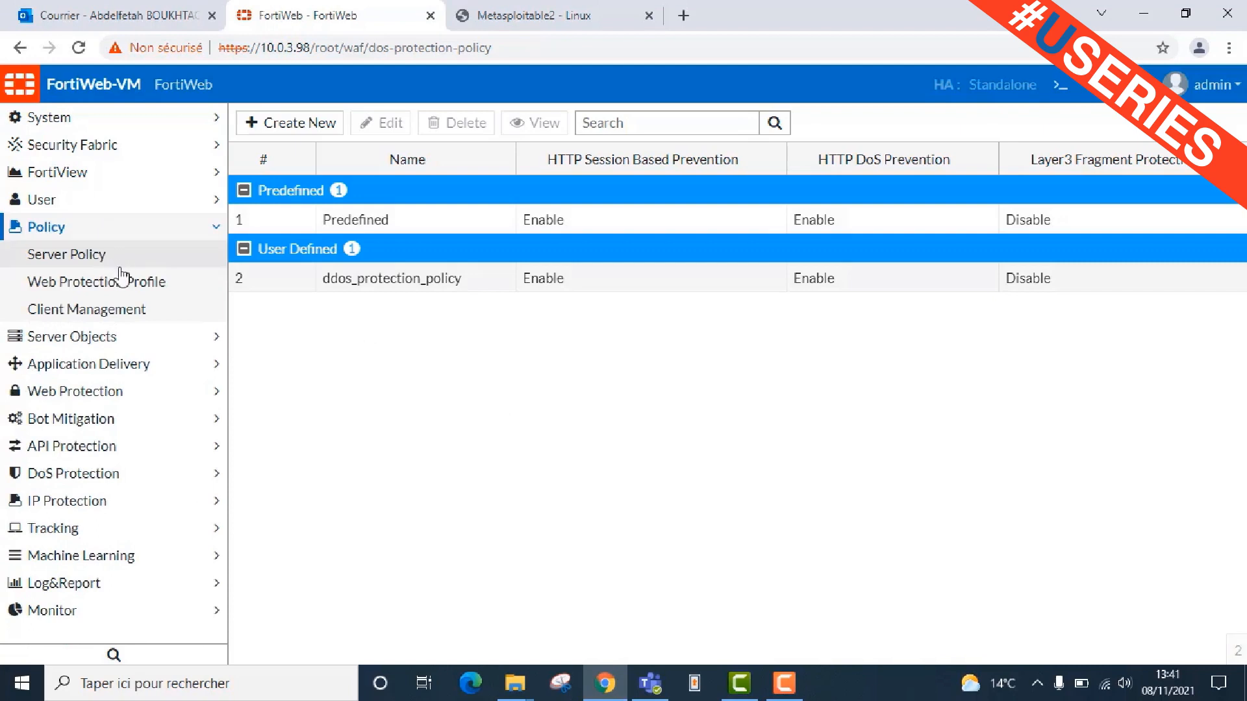
left_click(122, 291)
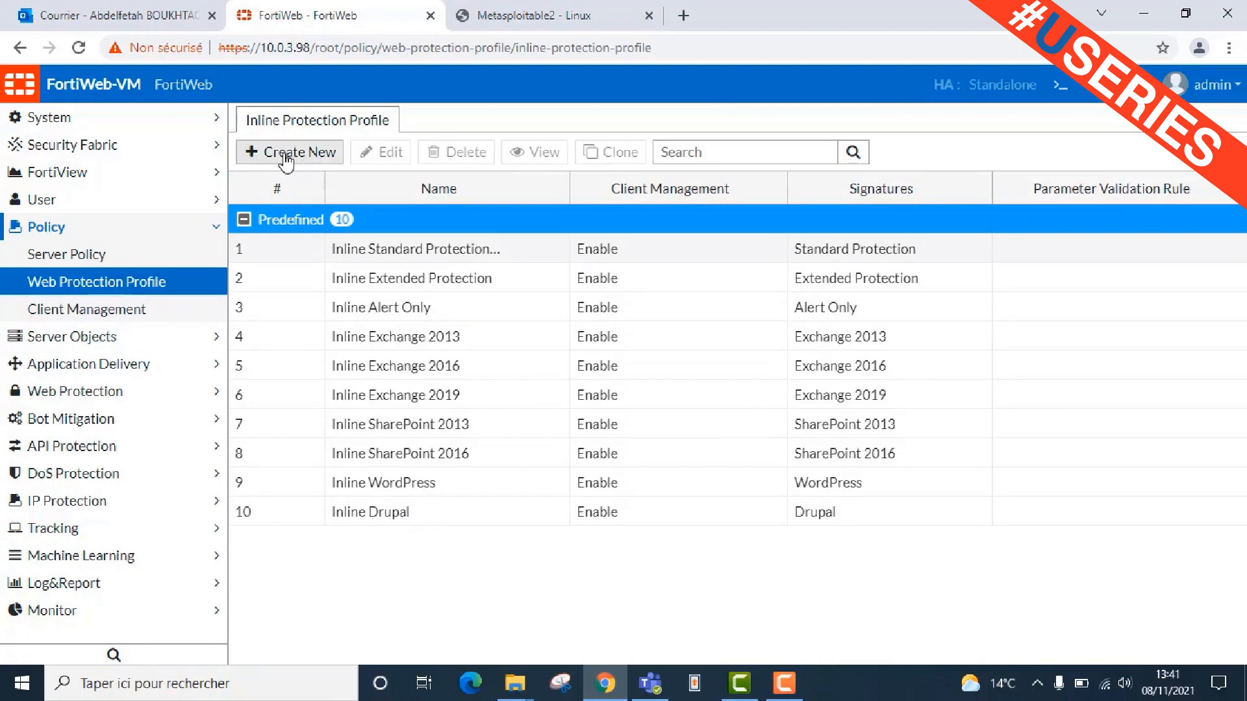
left_click(286, 156)
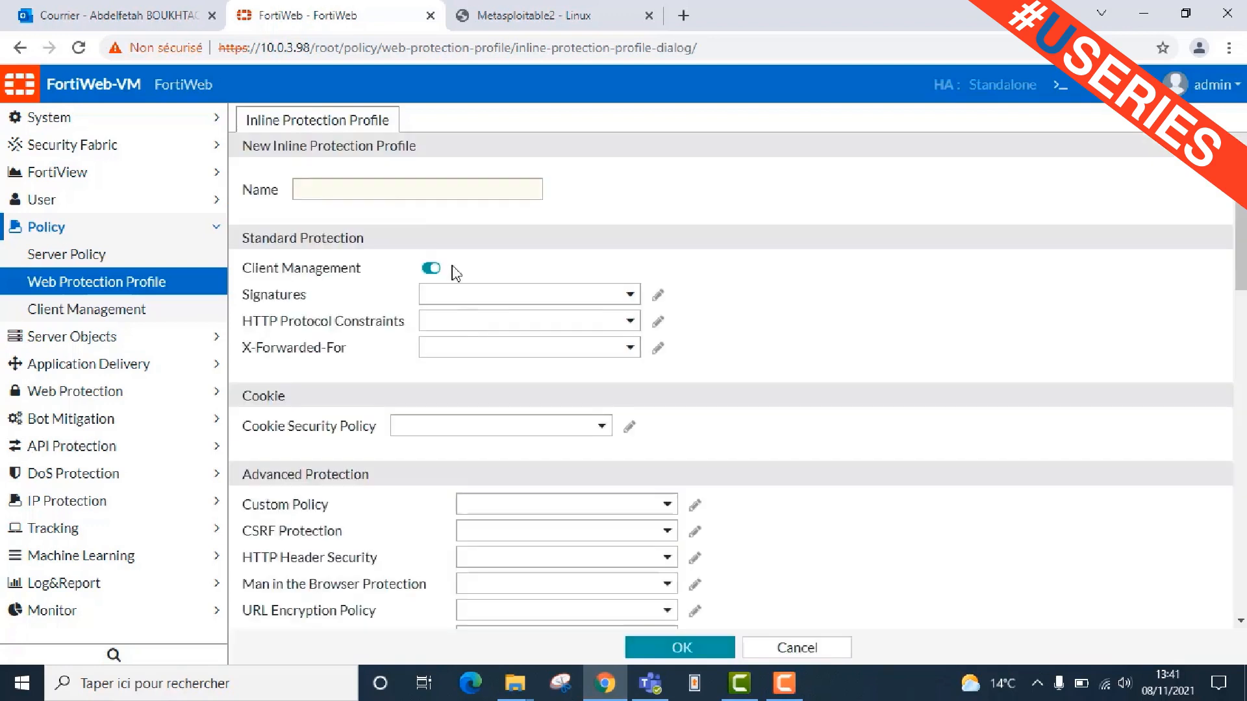
left_click(367, 189)
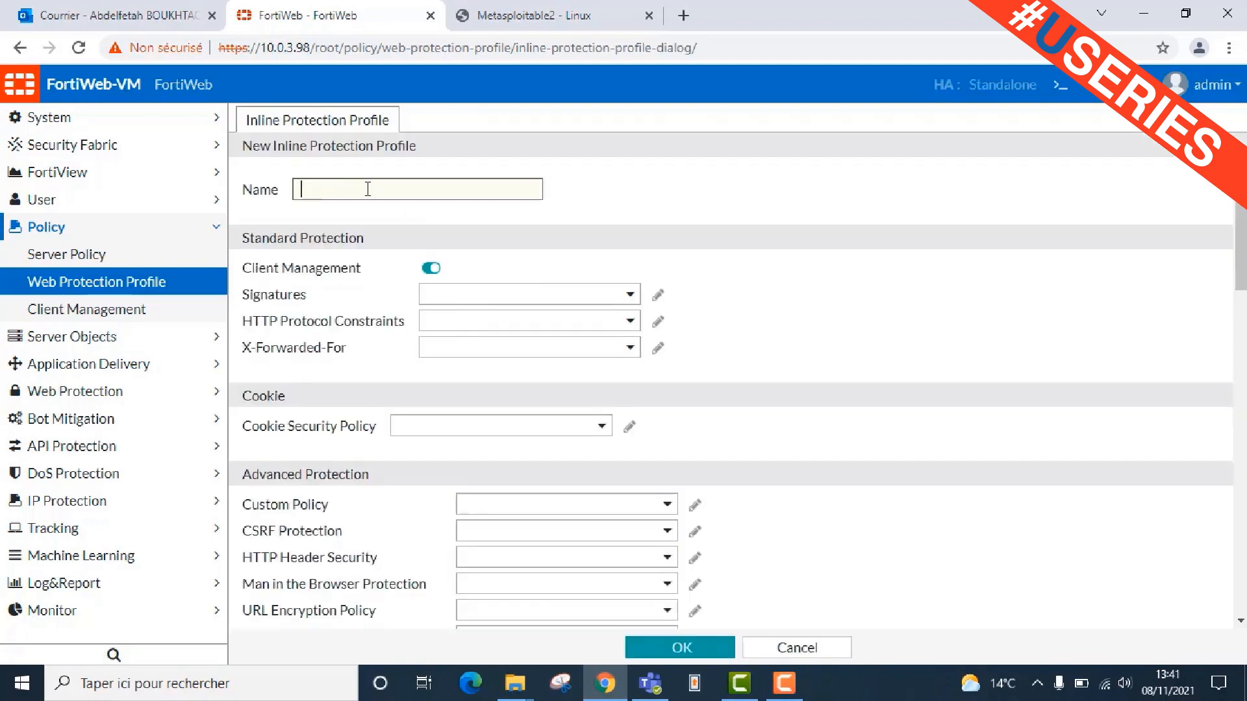
type("ddos_web_protection")
Set the profile's DoS Protection Policy to ddos_protection_policy and save the profile
scroll(611, 361, "down", 1)
scroll(614, 364, "down", 8)
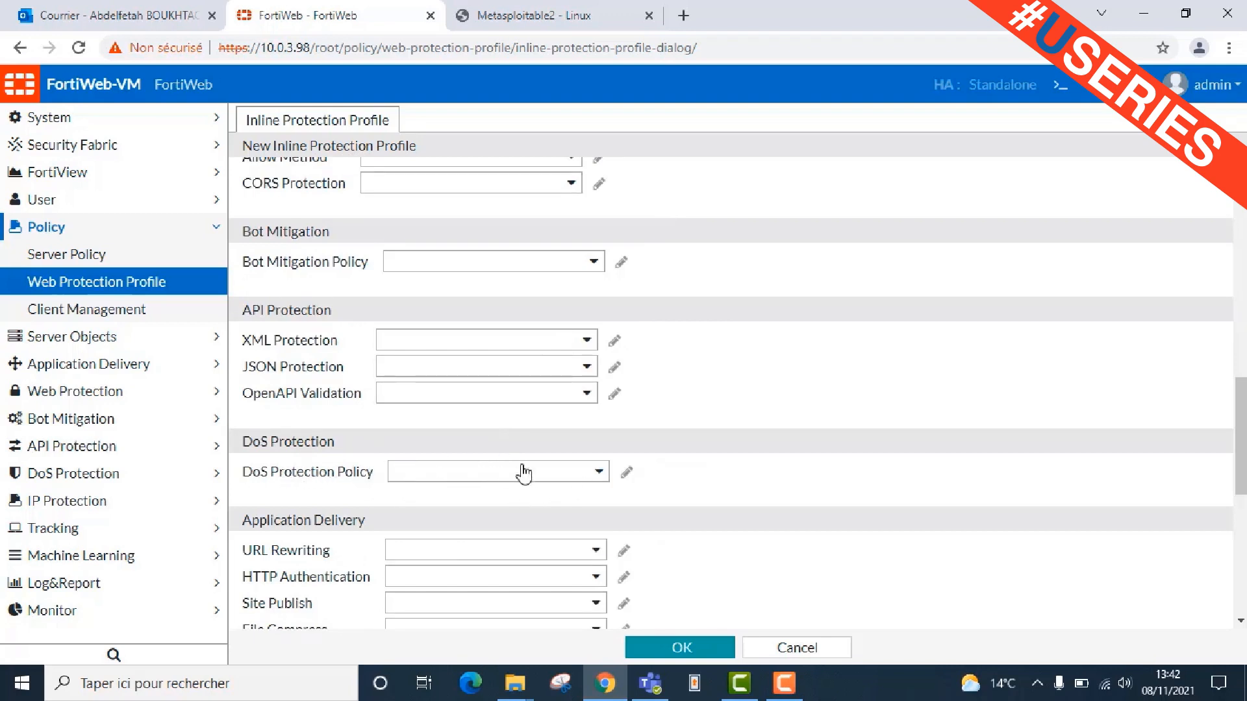
left_click(591, 476)
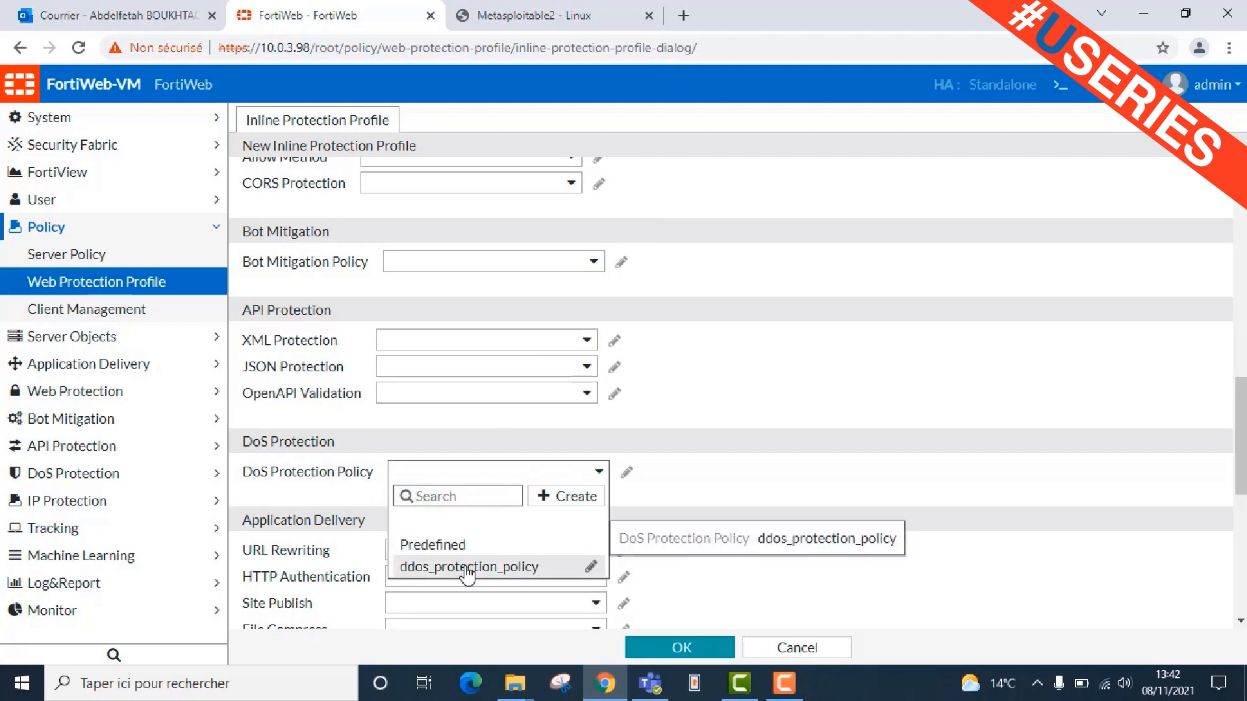
left_click(466, 569)
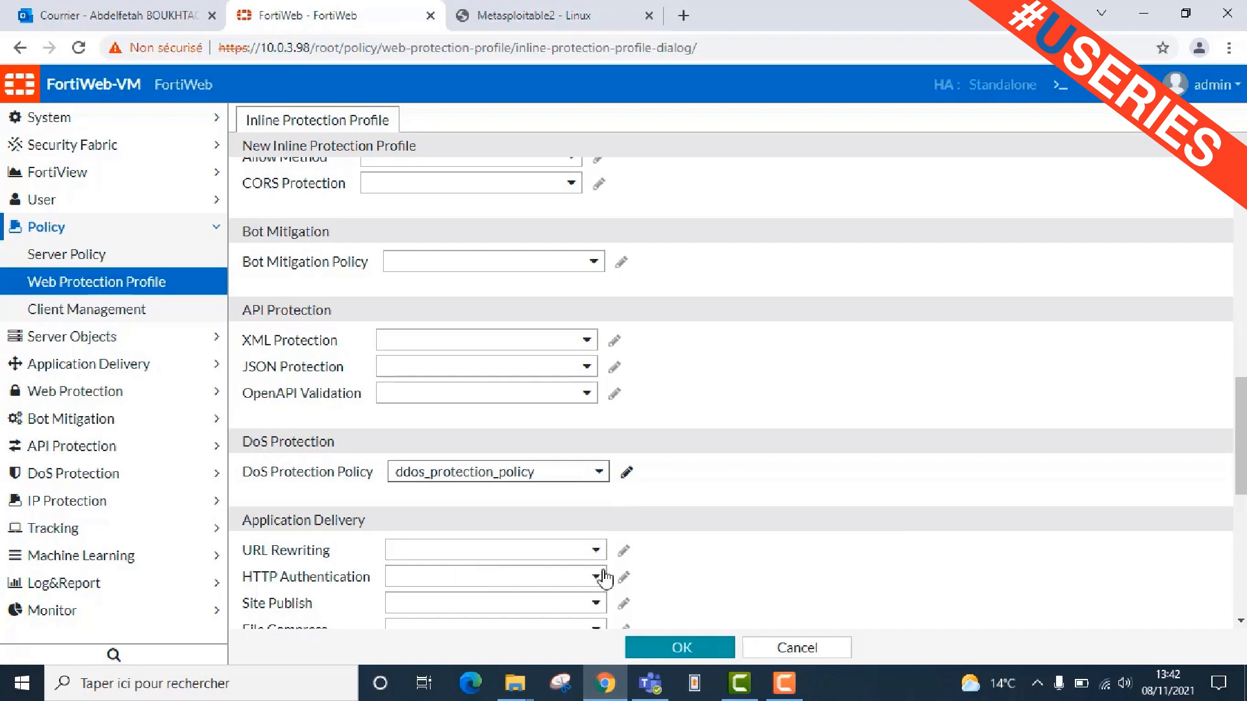
left_click(706, 652)
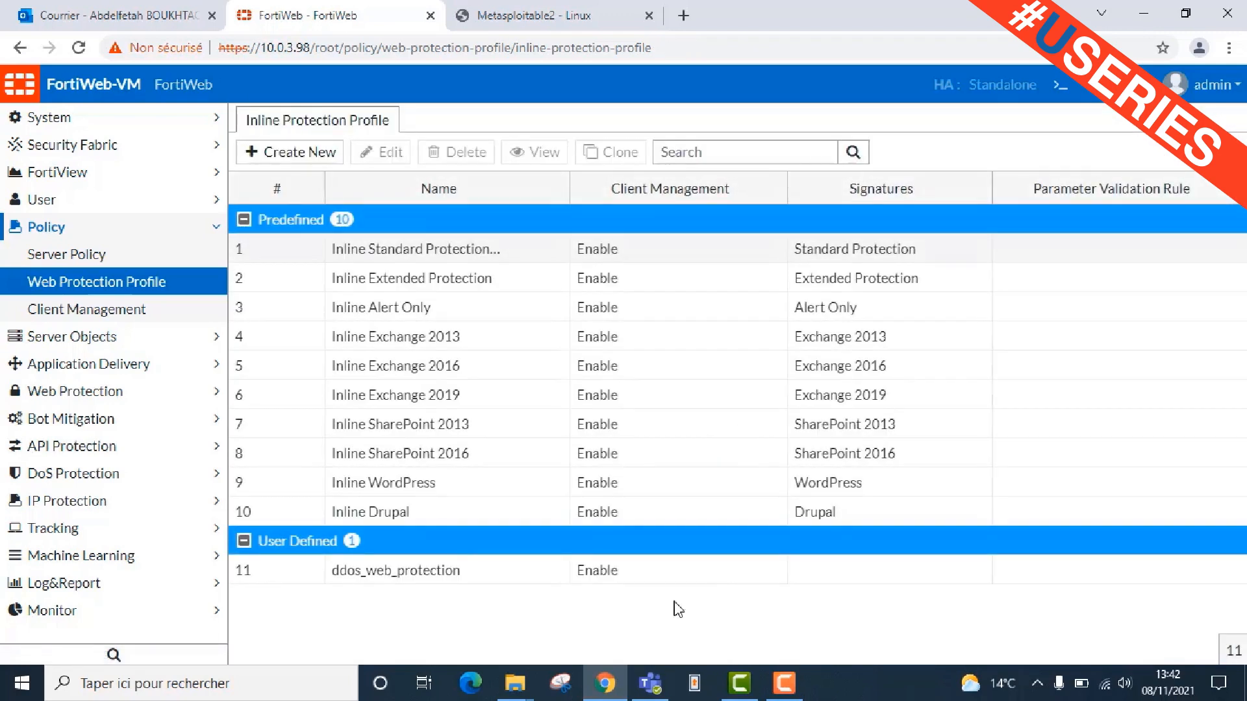
Edit the server policy metasploit_server_policy to use the ddos_web_protection web protection profile and save it
left_click(109, 267)
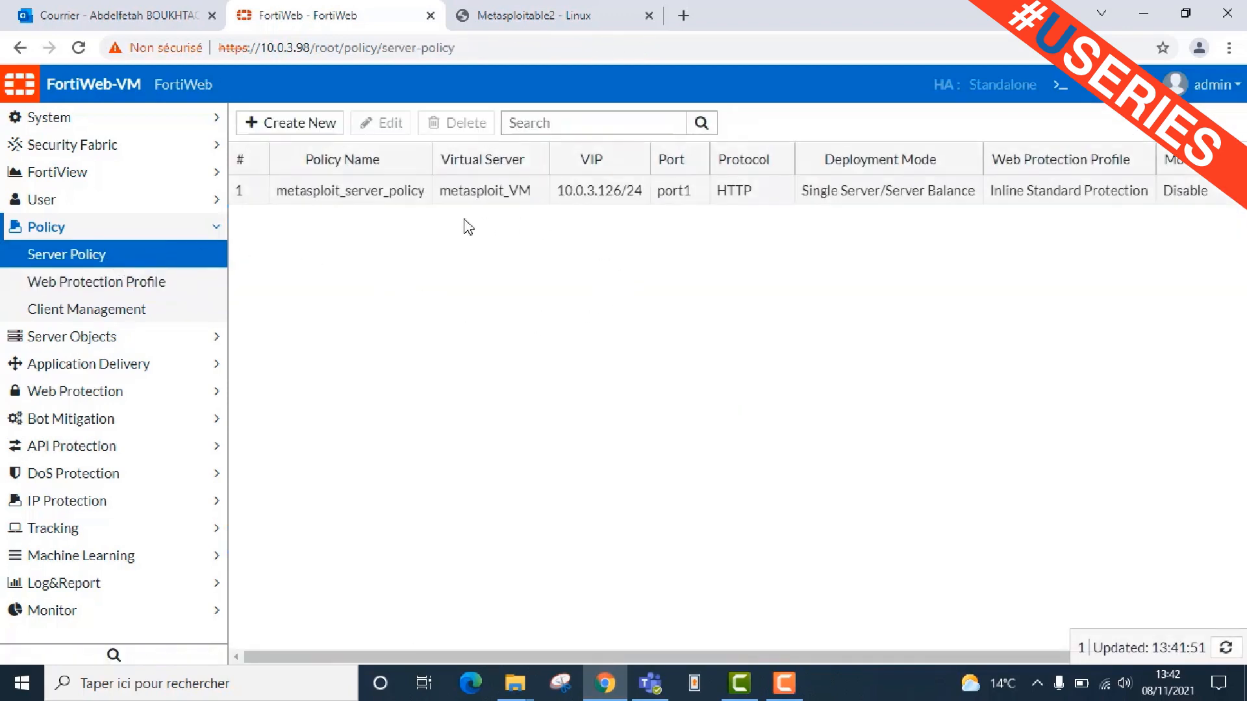
left_click(358, 202)
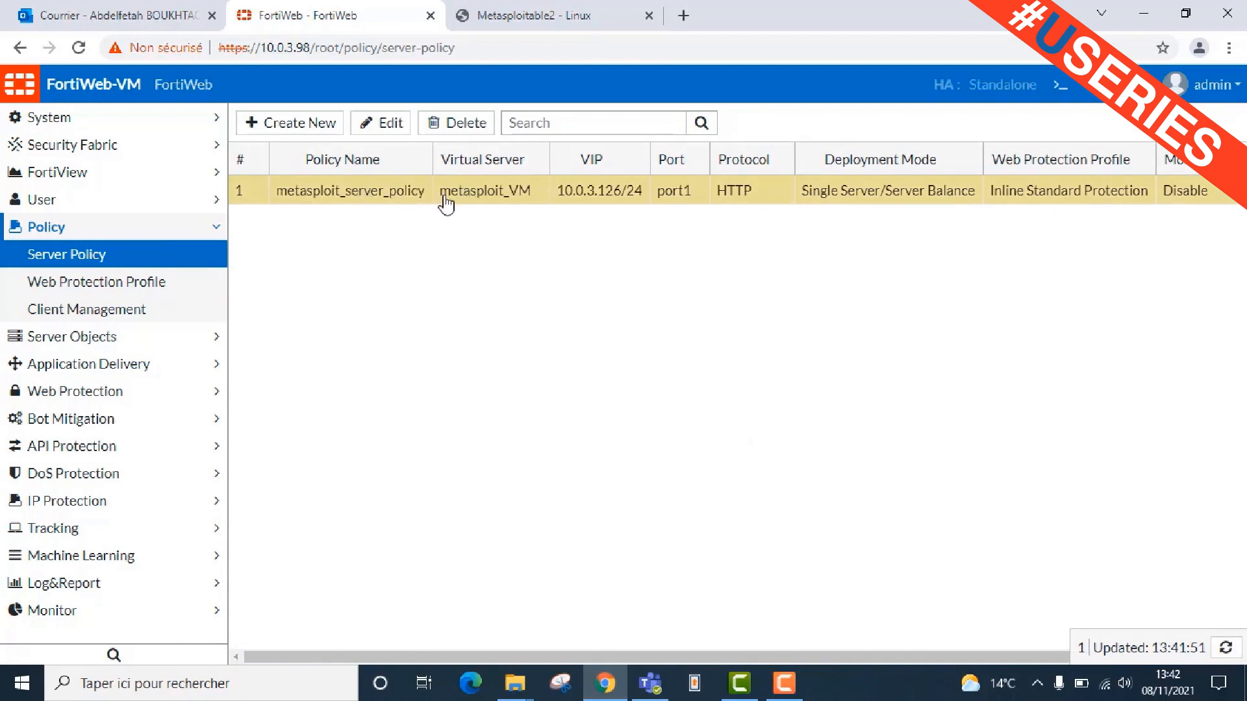
left_click(383, 124)
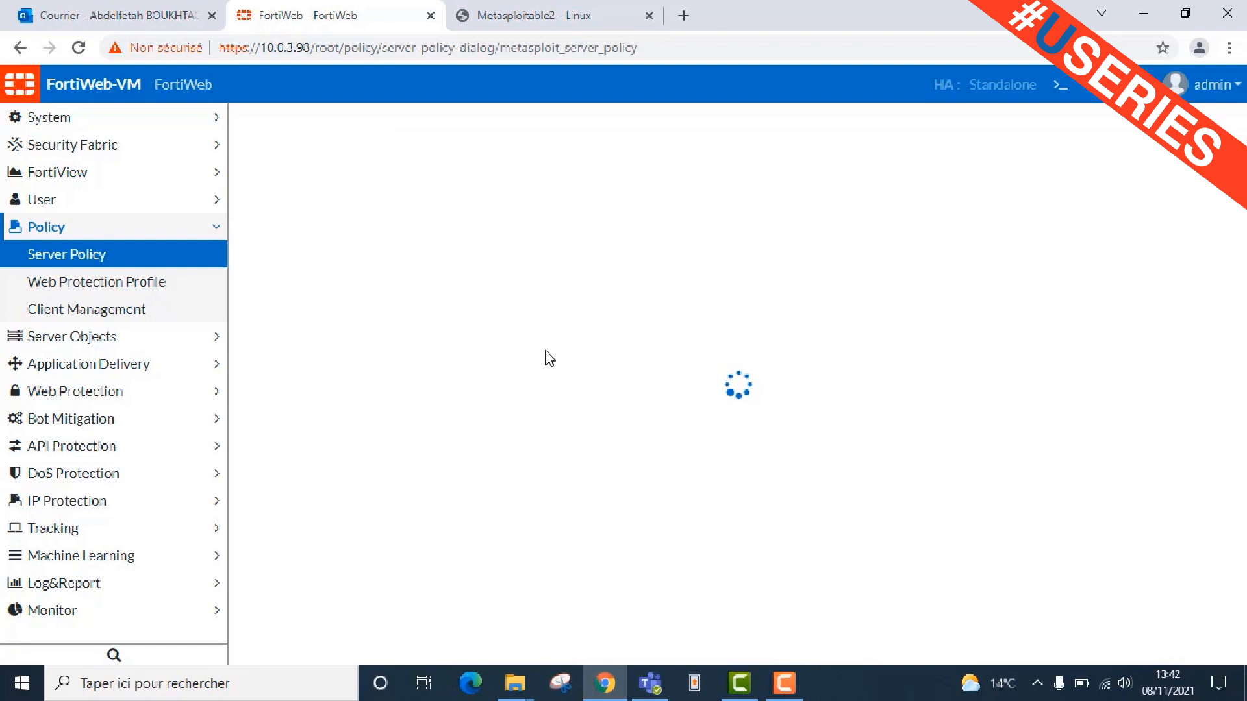
scroll(334, 359, "down", 1)
scroll(468, 403, "down", 3)
left_click(605, 432)
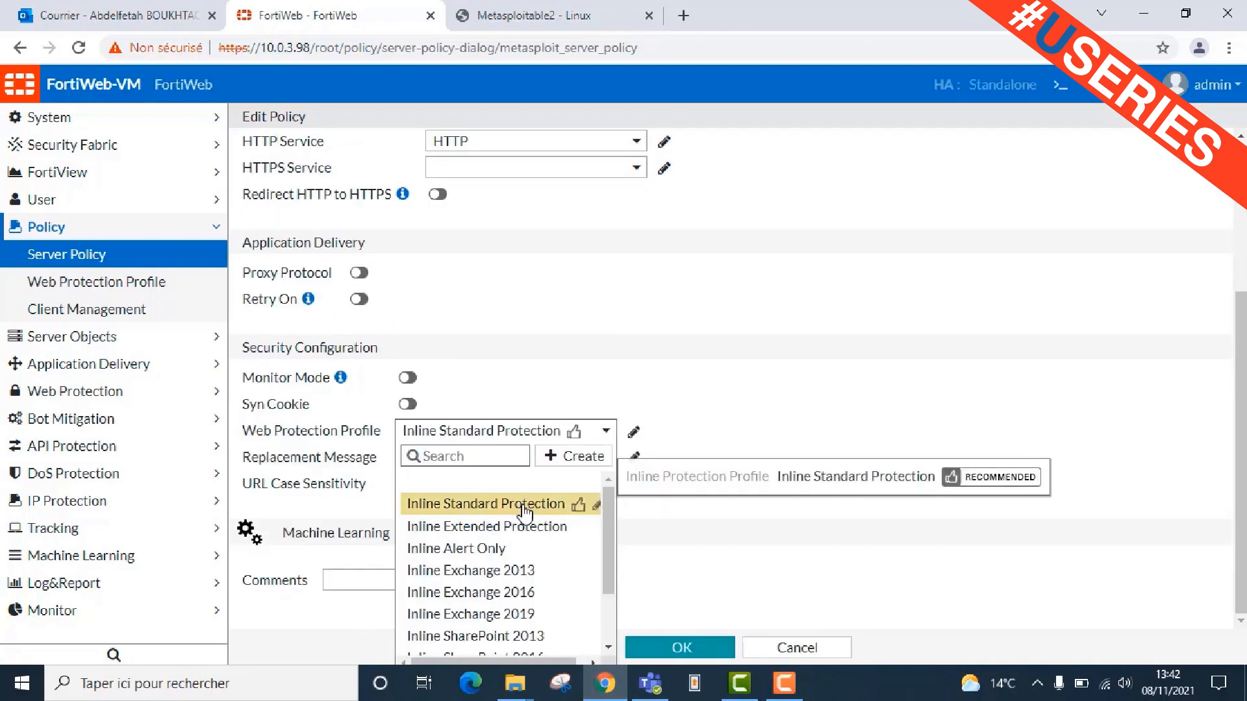
scroll(496, 596, "down", 2)
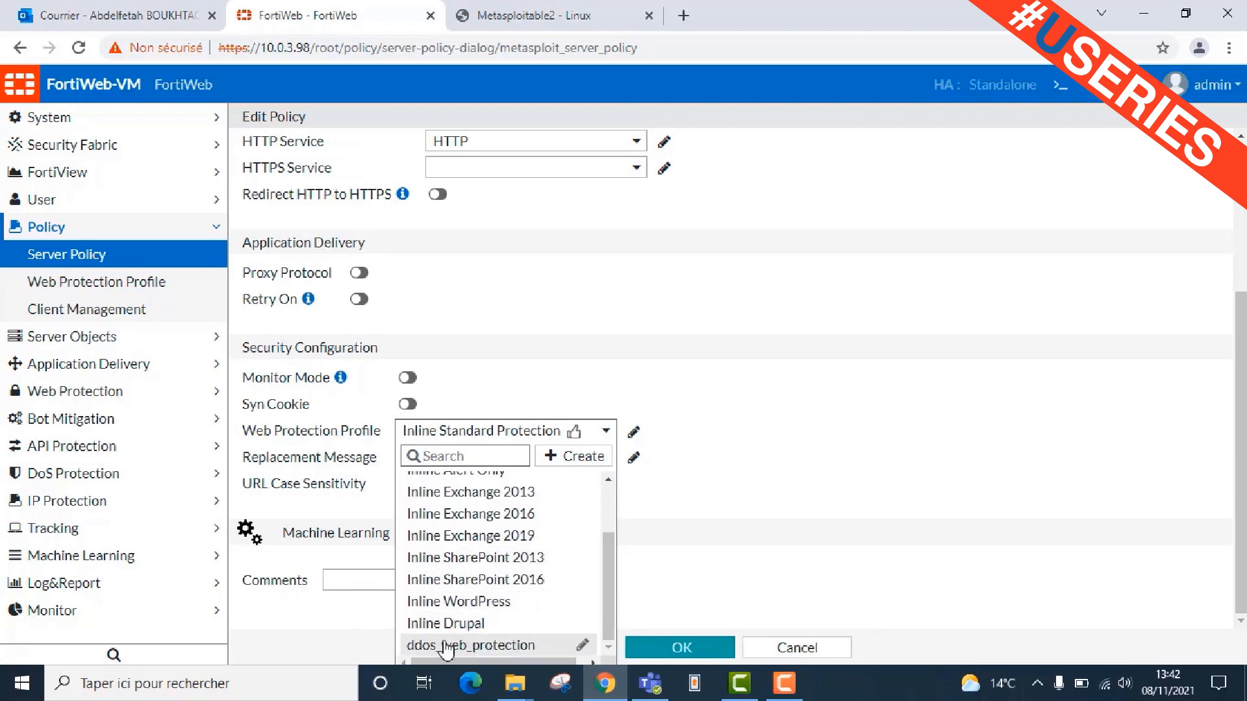
left_click(492, 647)
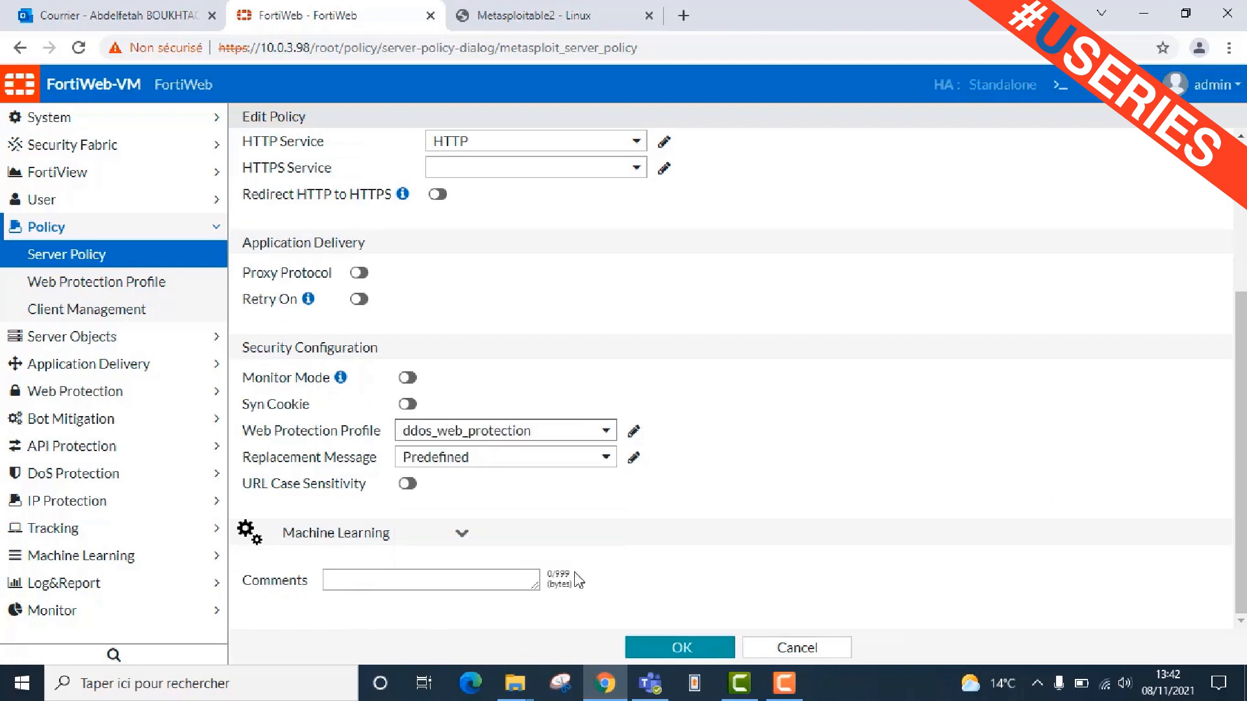
left_click(669, 649)
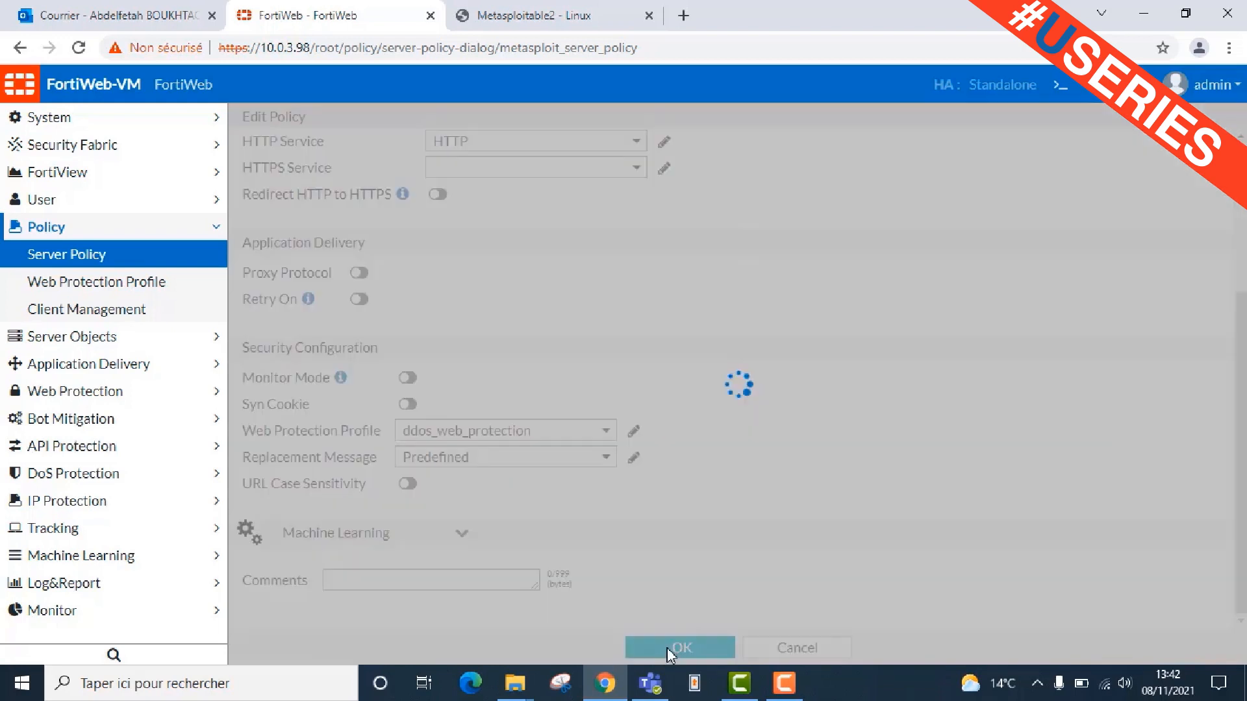
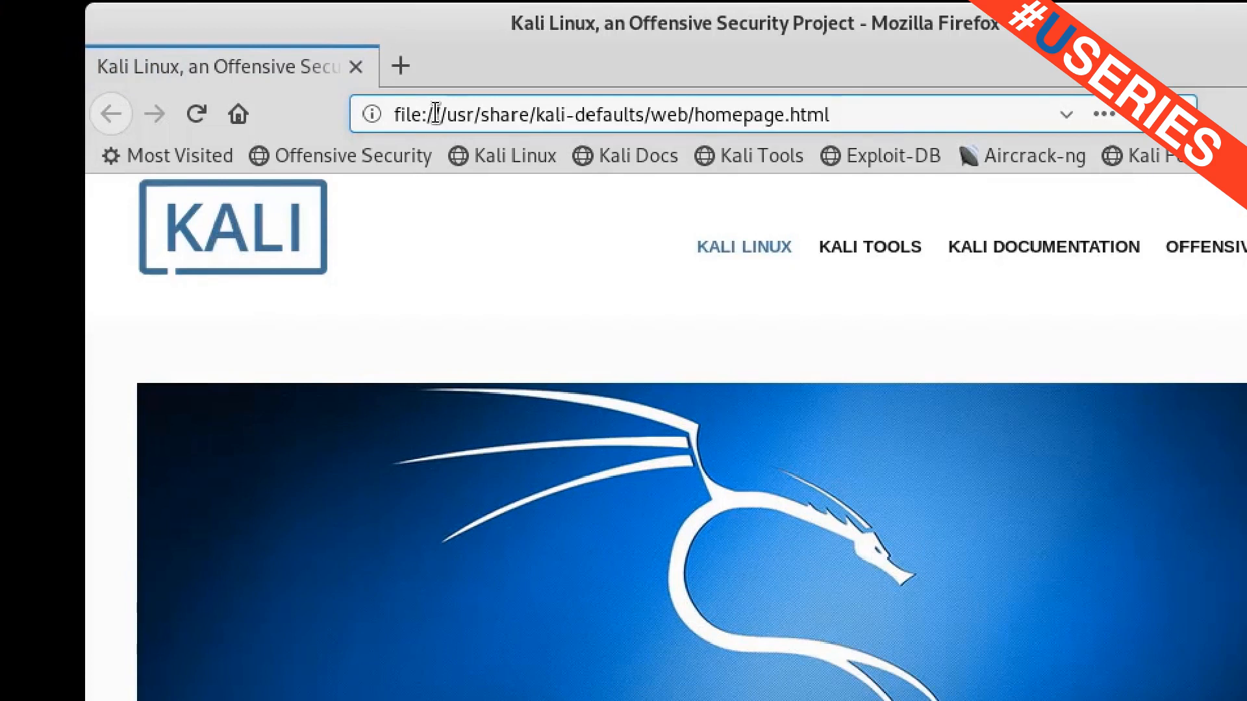
In Firefox on the Kali machine, load the Metasploitable2 site at 10.0.3.126
left_click(450, 113)
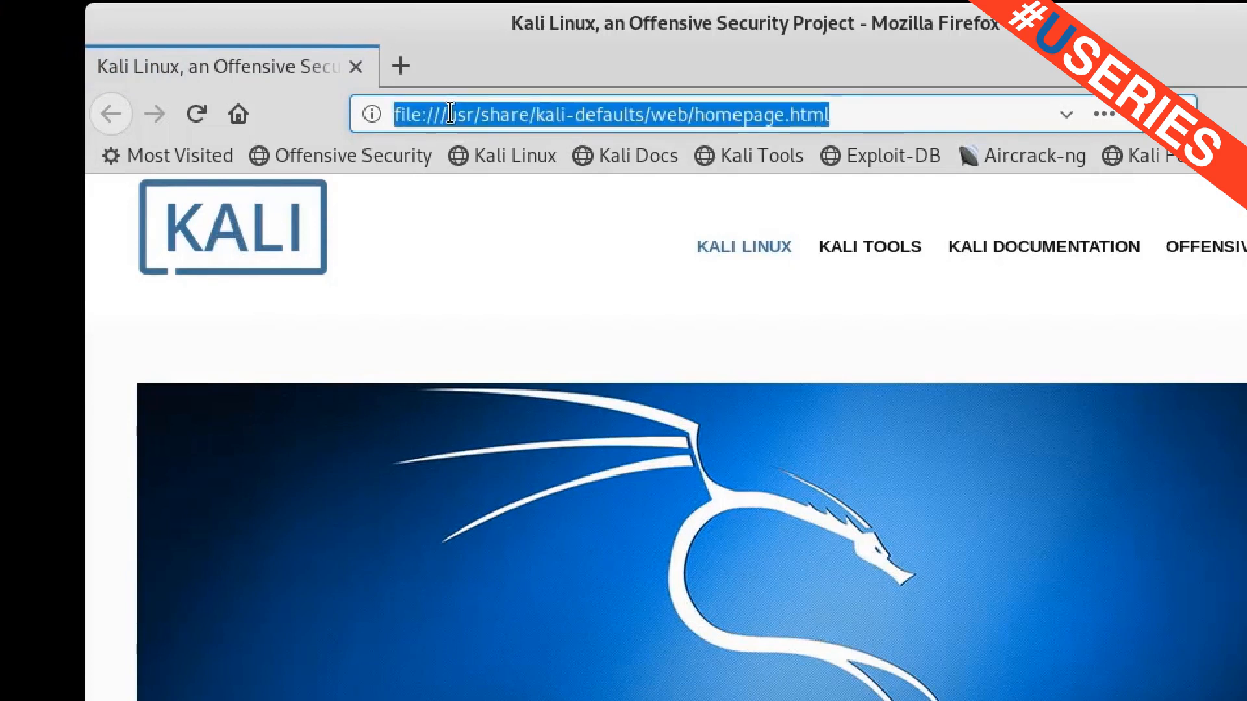
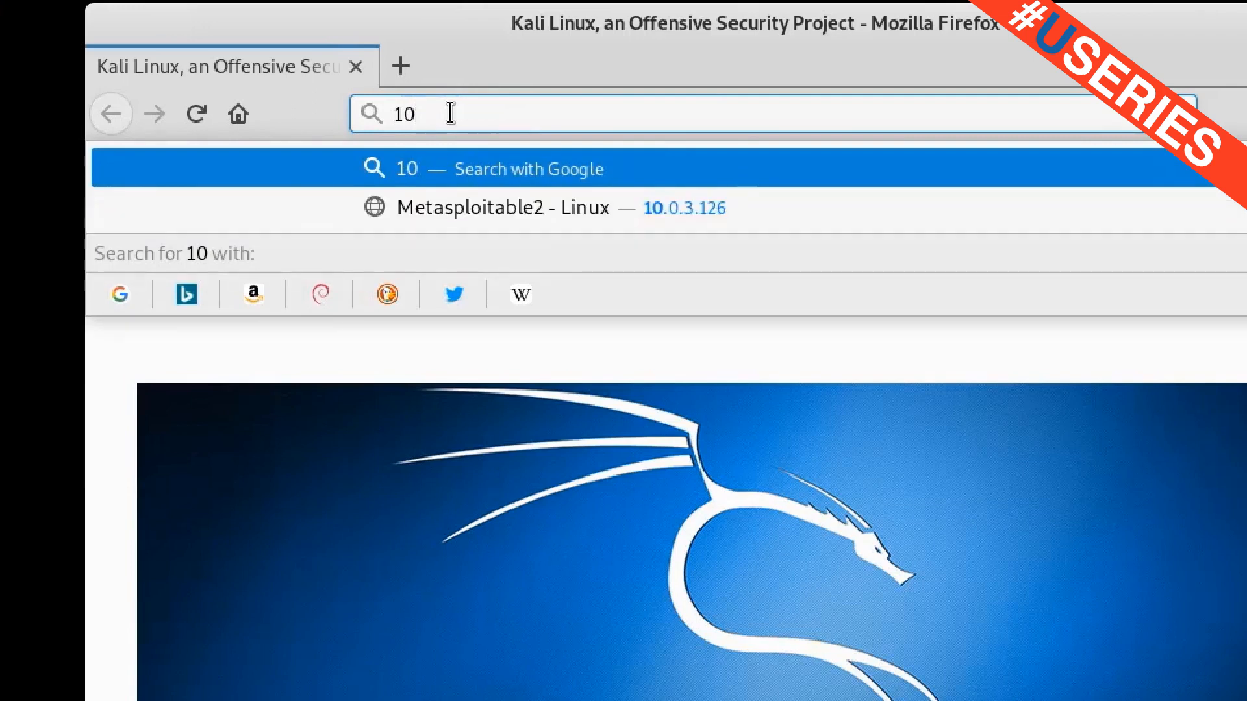
type(".")
key("Return")
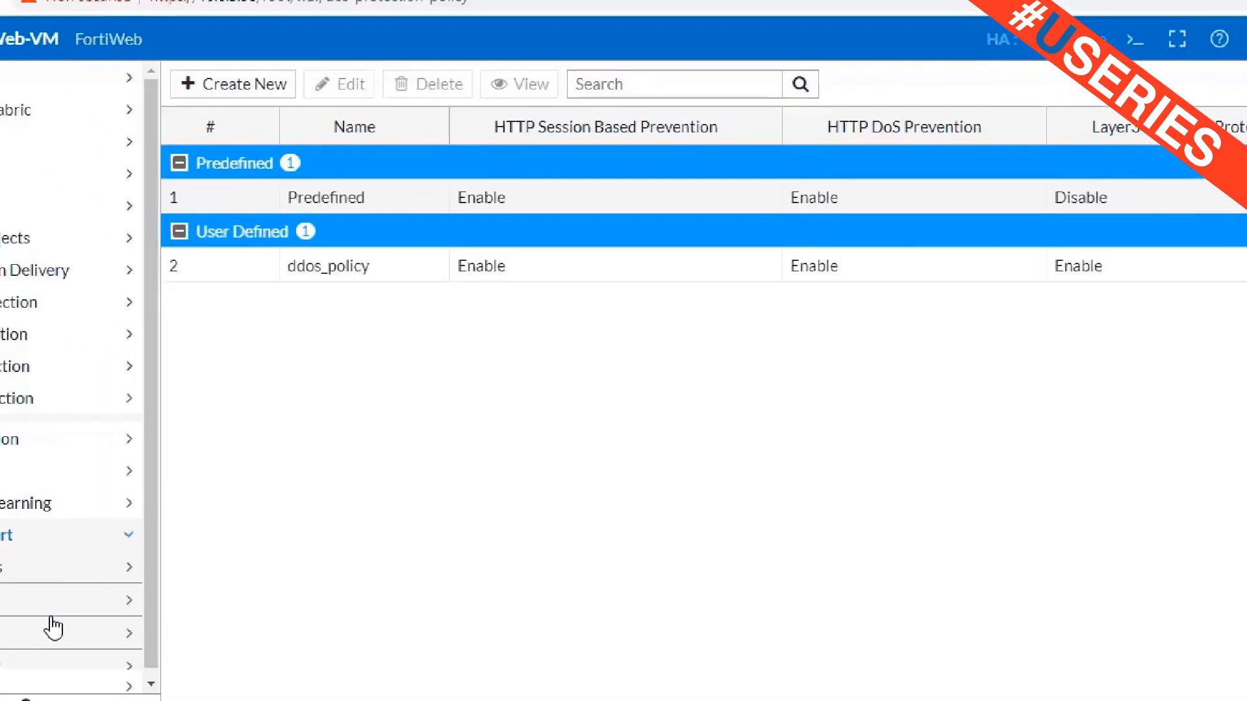
In FortiWeb, open the attack log and examine the details of the newest TCP Flood Prevention entry for metasploit_policy
left_click(46, 569)
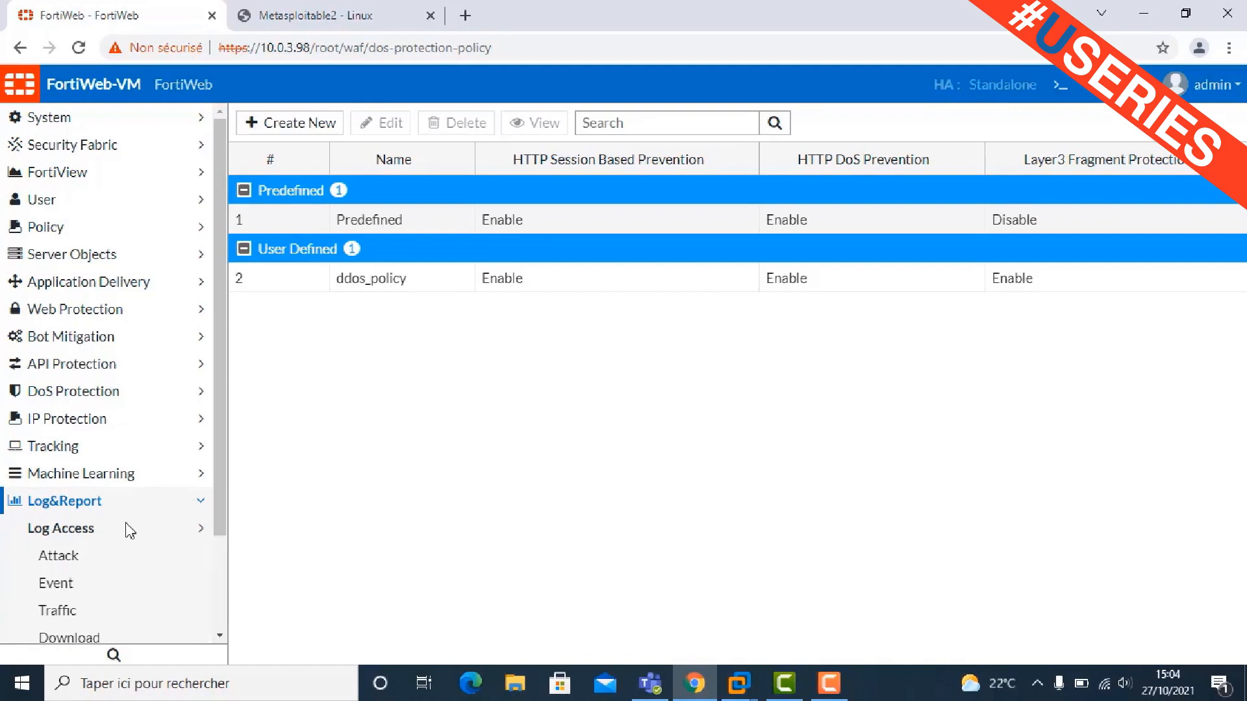
left_click(79, 555)
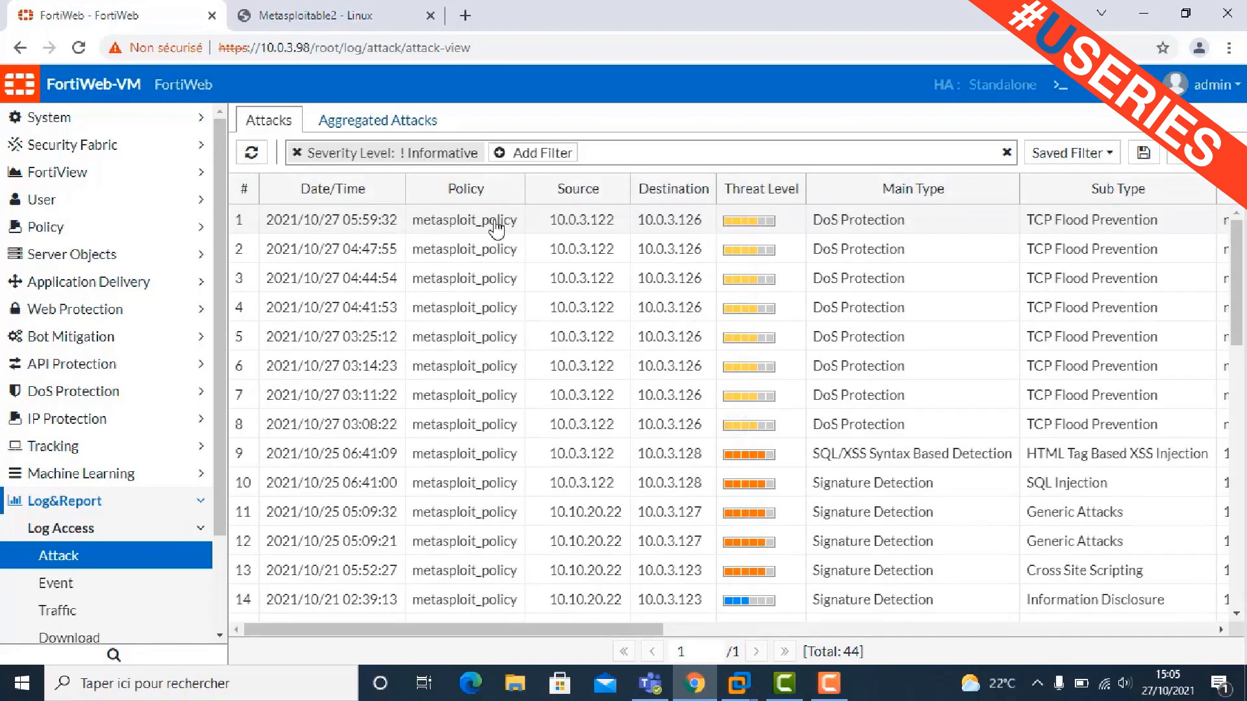
left_click(493, 229)
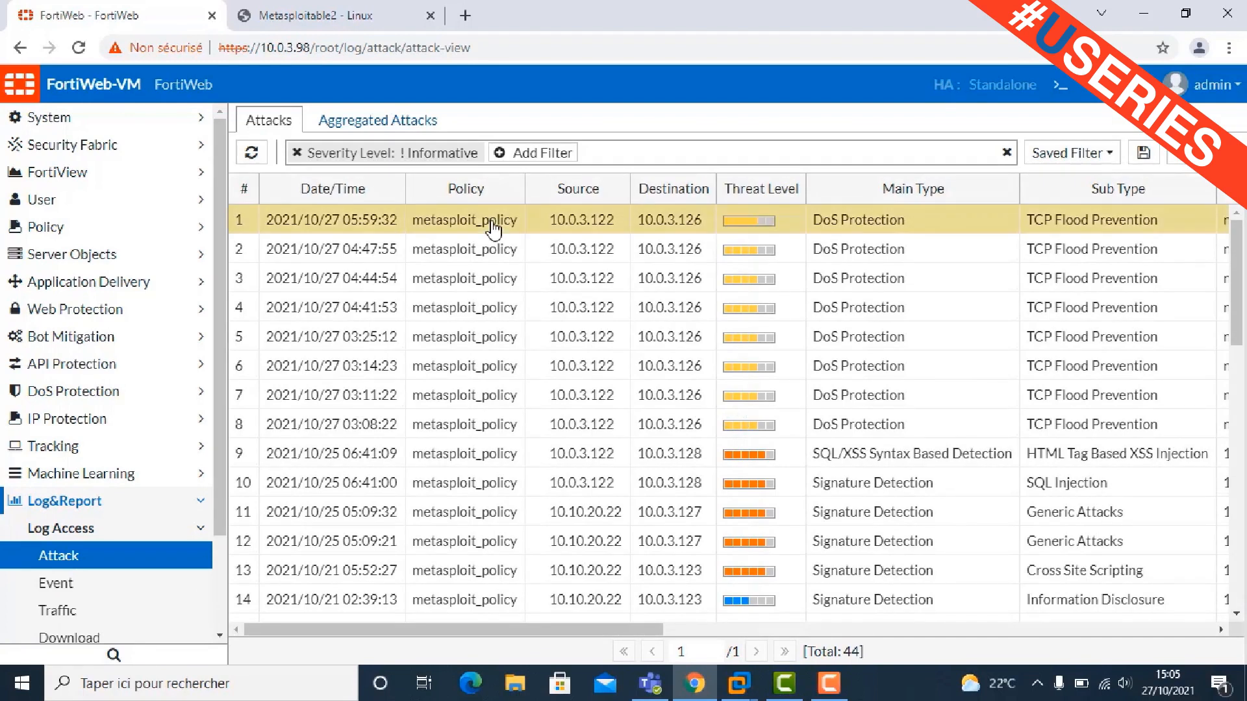
left_click_drag(606, 630, 753, 626)
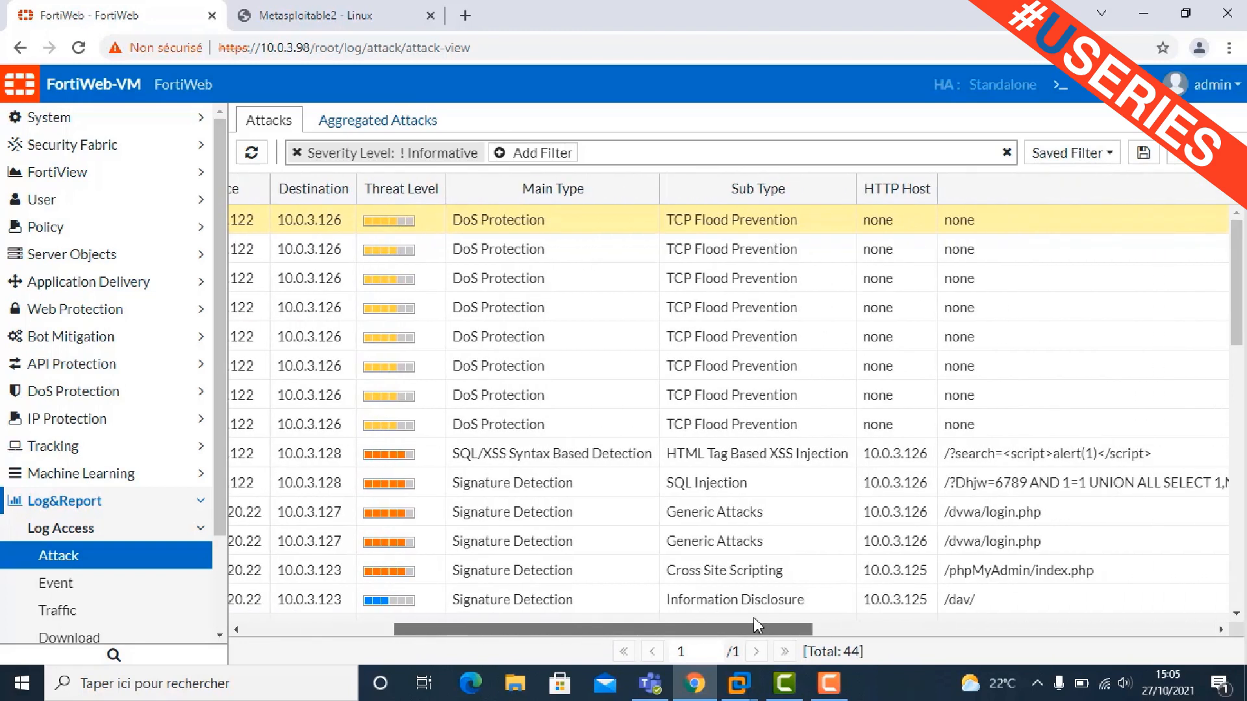
double_click(727, 224)
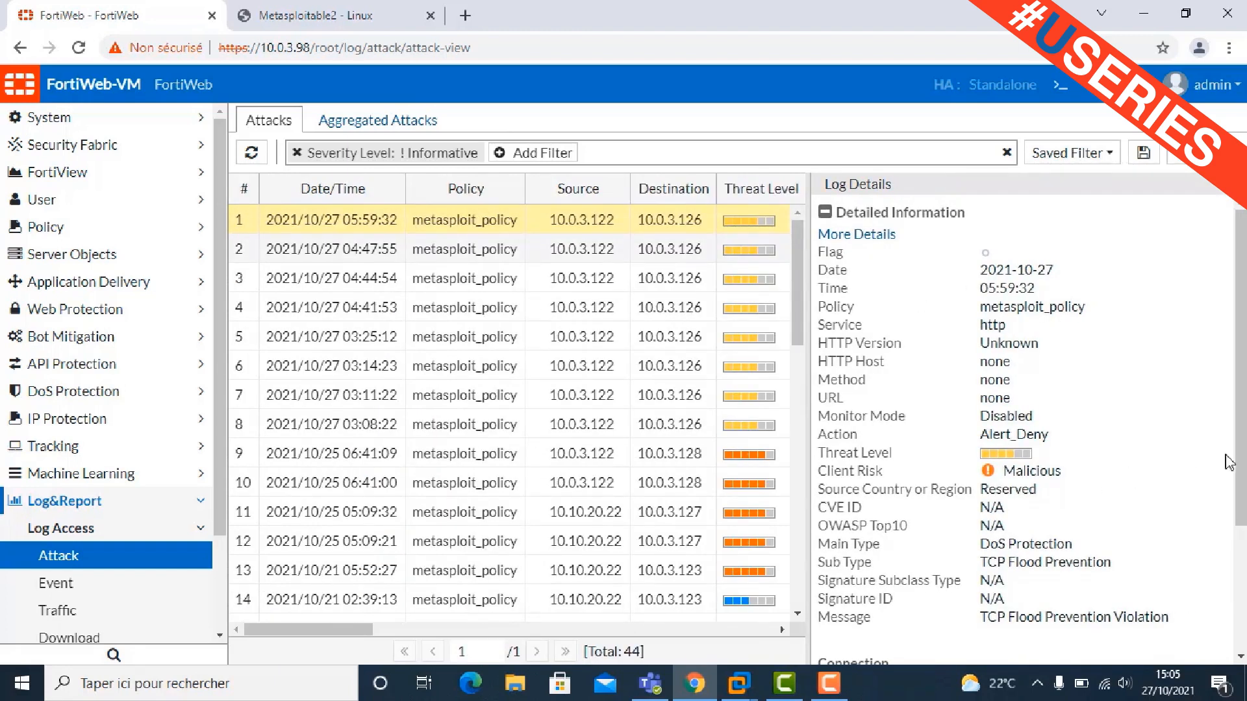
scroll(1229, 462, "down", 3)
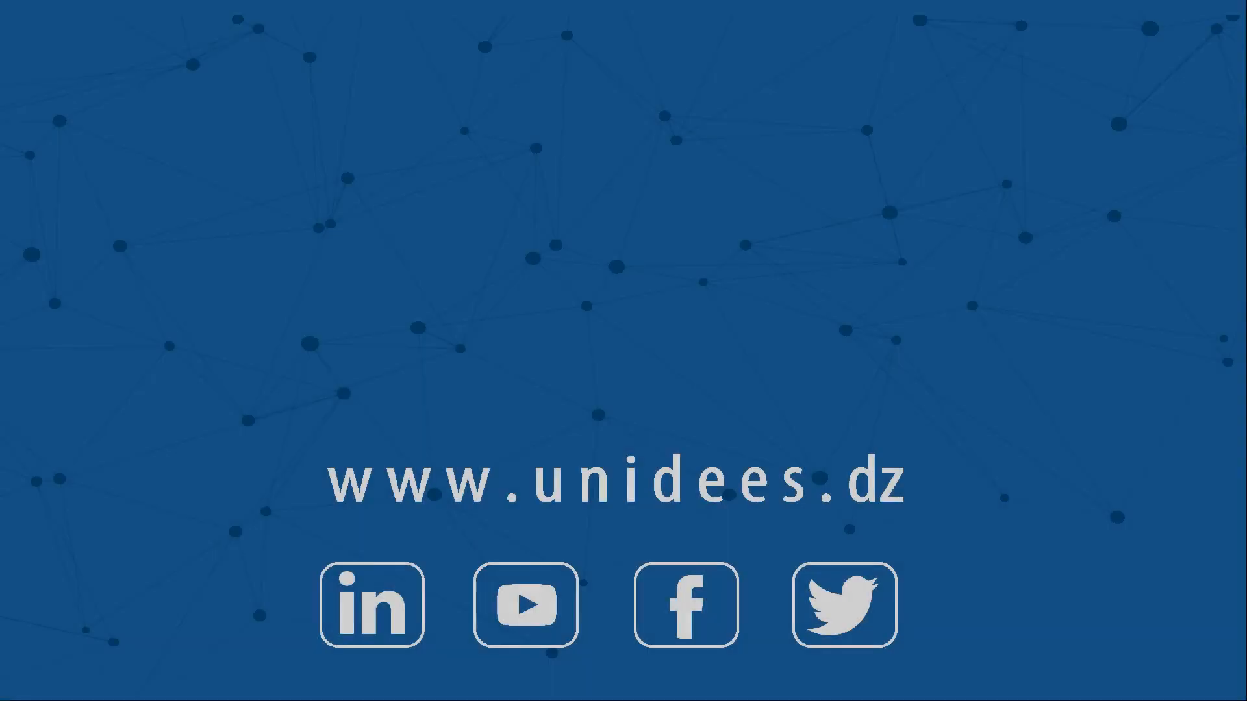